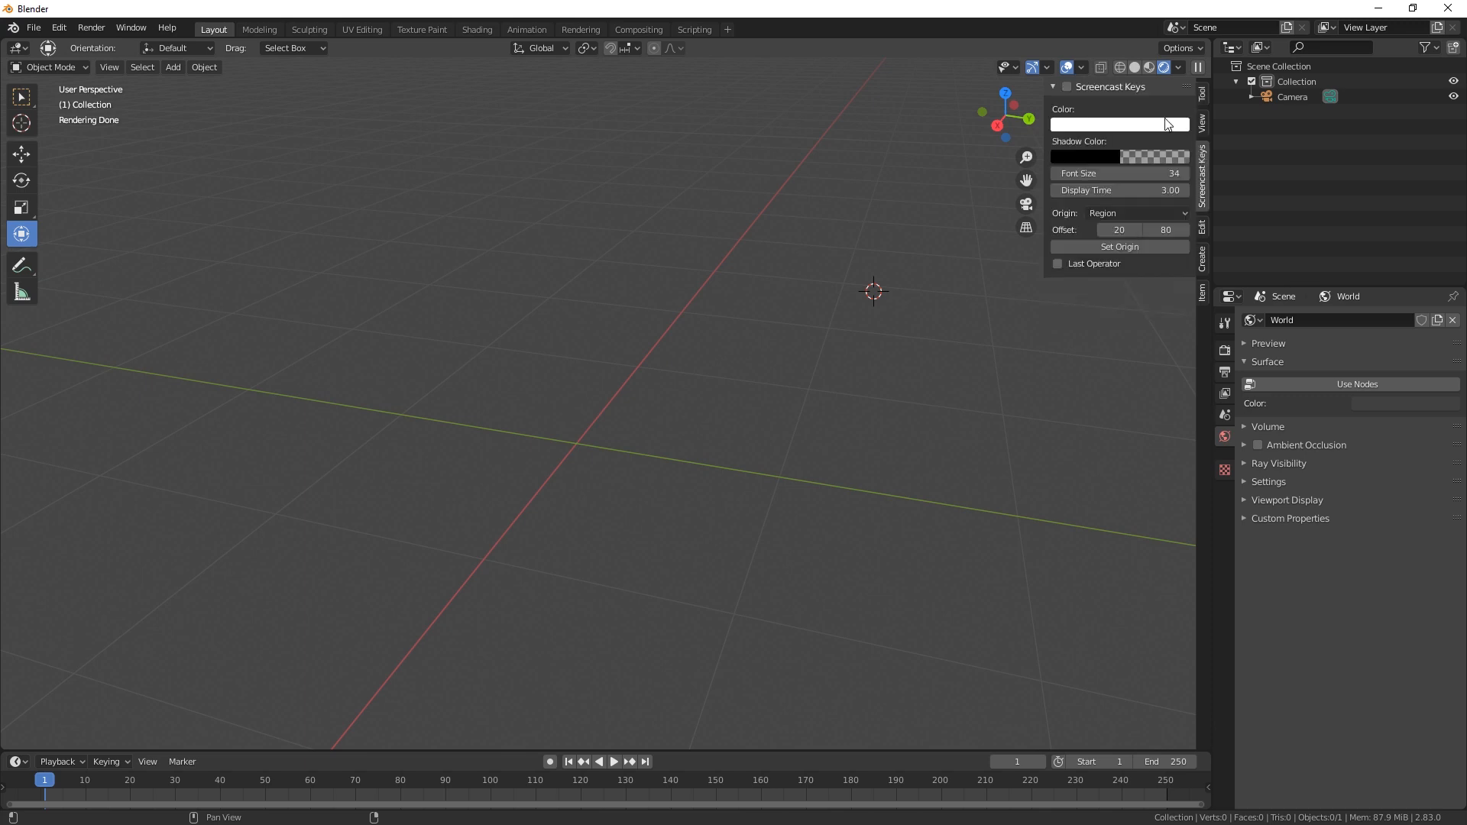
Turn on Screencast Keys and show the active tool settings in the sidebar
{"action": "left_click", "coordinate": [1067, 87]}
{"action": "left_click", "coordinate": [1201, 93]}
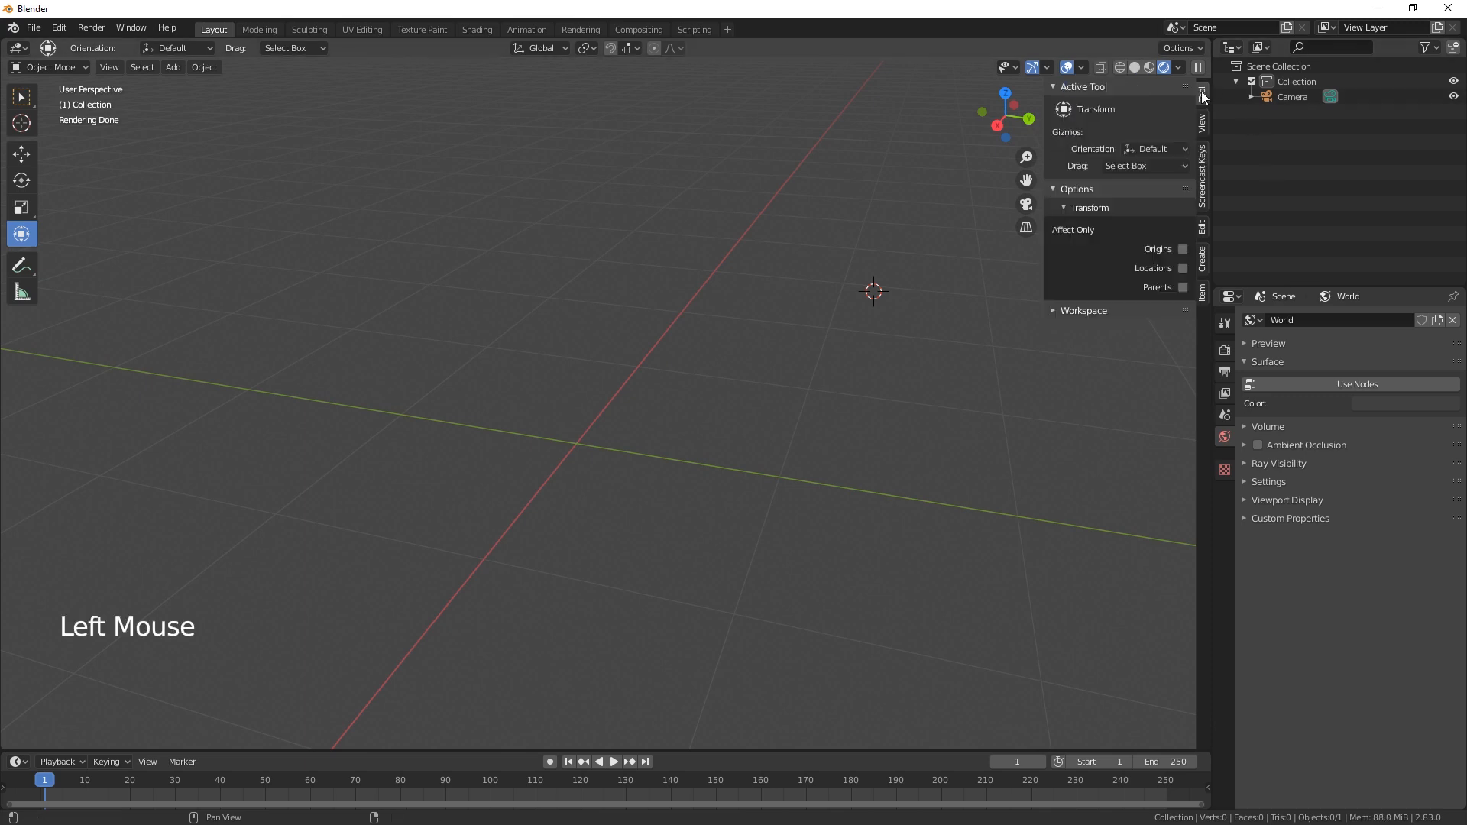
Place the 3D cursor near the centre of the grid and add a cylinder mesh there
{"action": "left_click", "coordinate": [645, 398]}
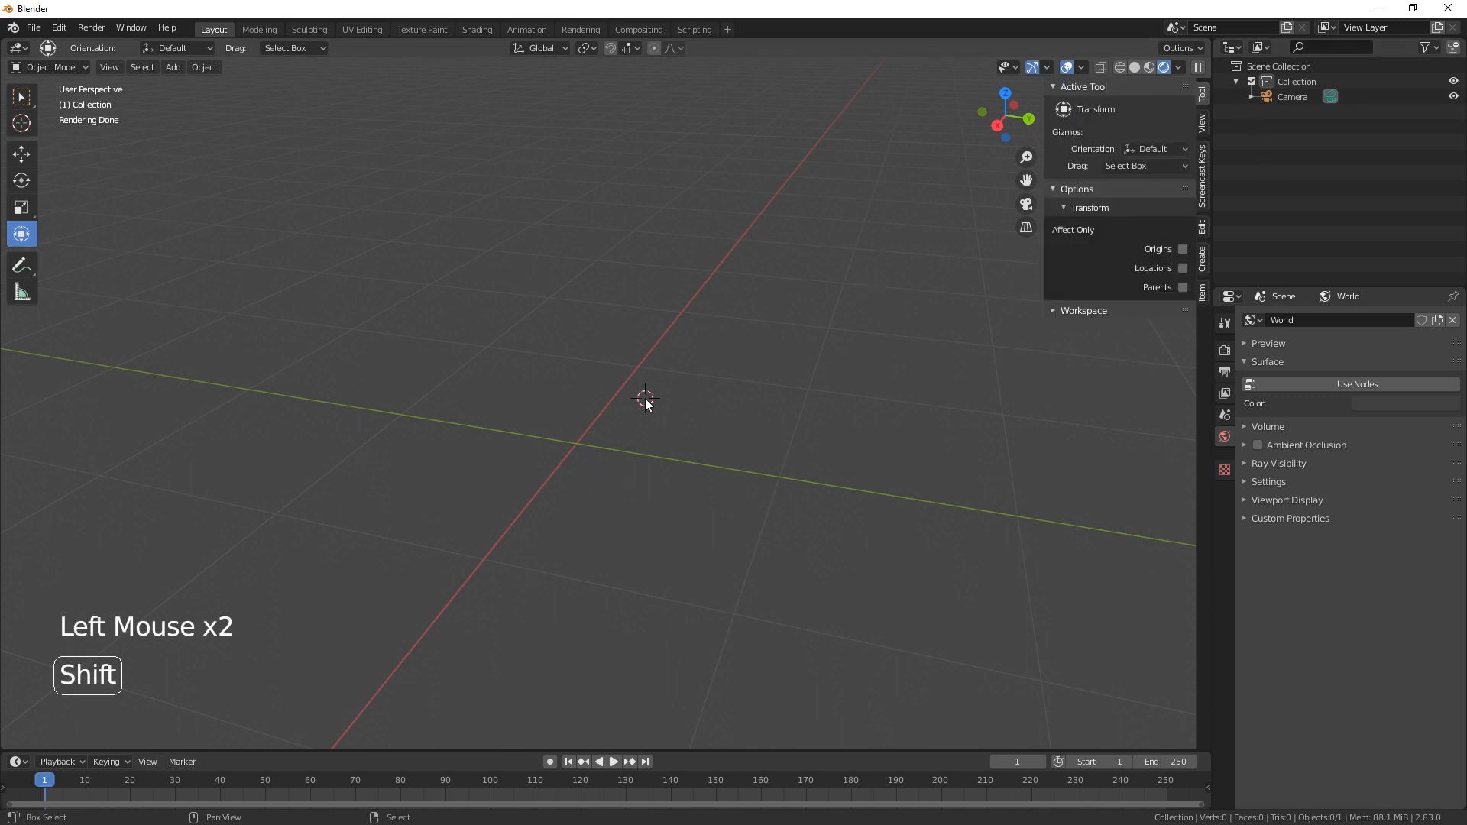
{"action": "key", "text": "shift+a"}
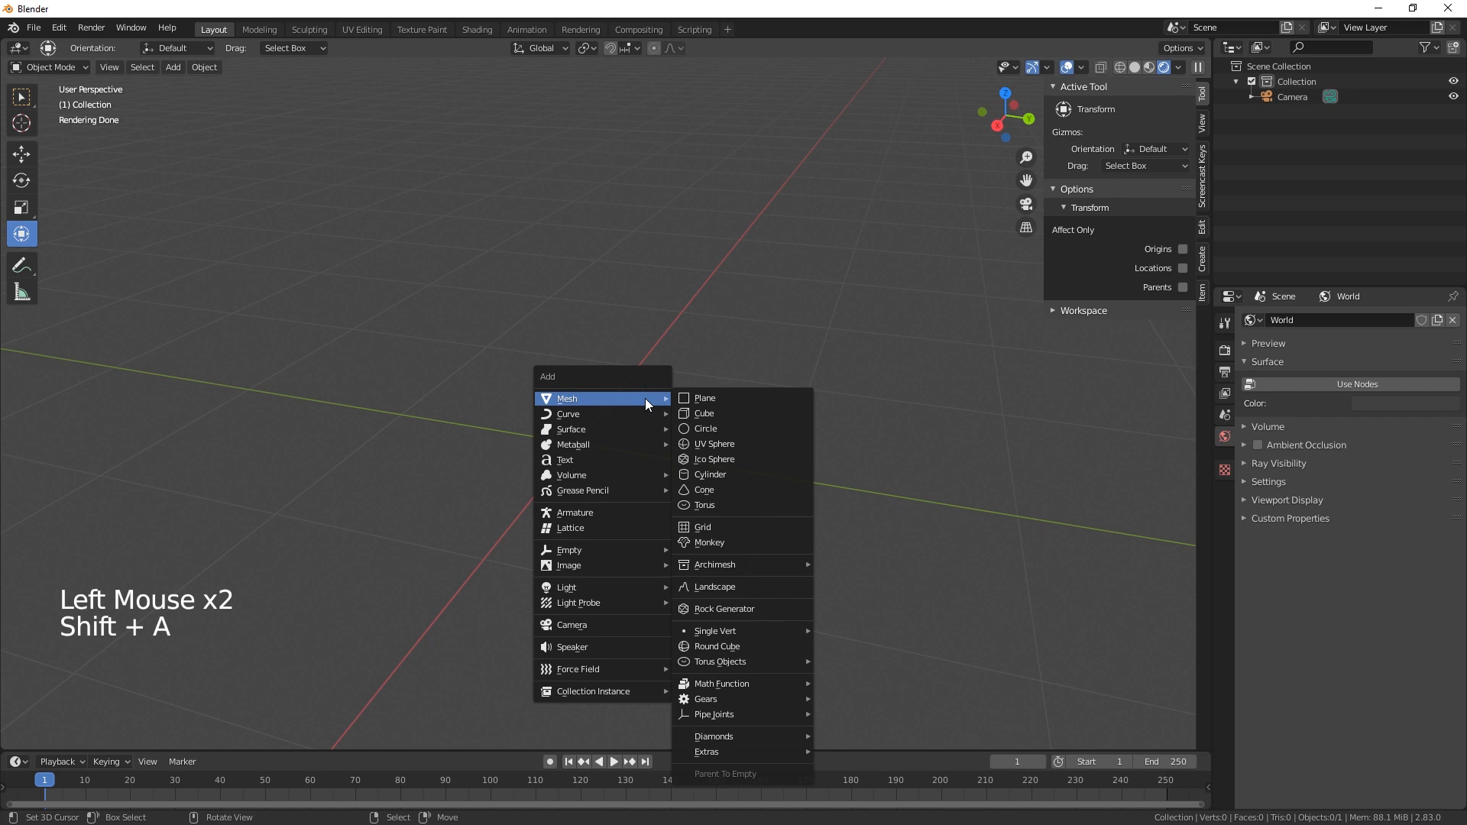
{"action": "left_click", "coordinate": [711, 473]}
Scale the cylinder down along Z into a thin flat disc, with the viewport set to solid shading
{"action": "left_click_drag", "start_coordinate": [646, 355], "coordinate": [696, 401]}
{"action": "scroll", "coordinate": [779, 465], "scroll_direction": "down", "scroll_amount": 4}
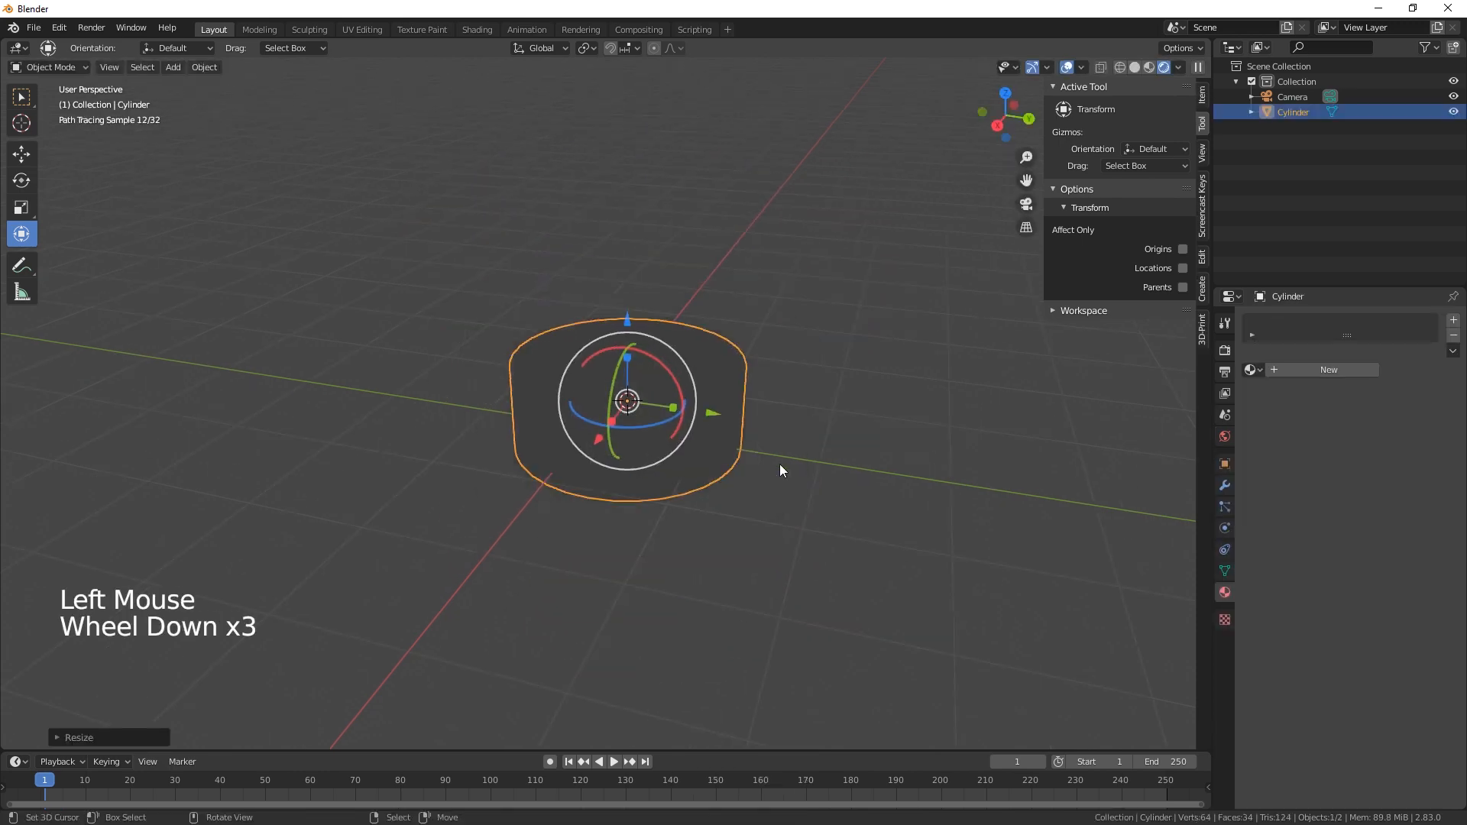
{"action": "middle_click_drag", "start_coordinate": [780, 464], "coordinate": [996, 319]}
{"action": "left_click", "coordinate": [1135, 67]}
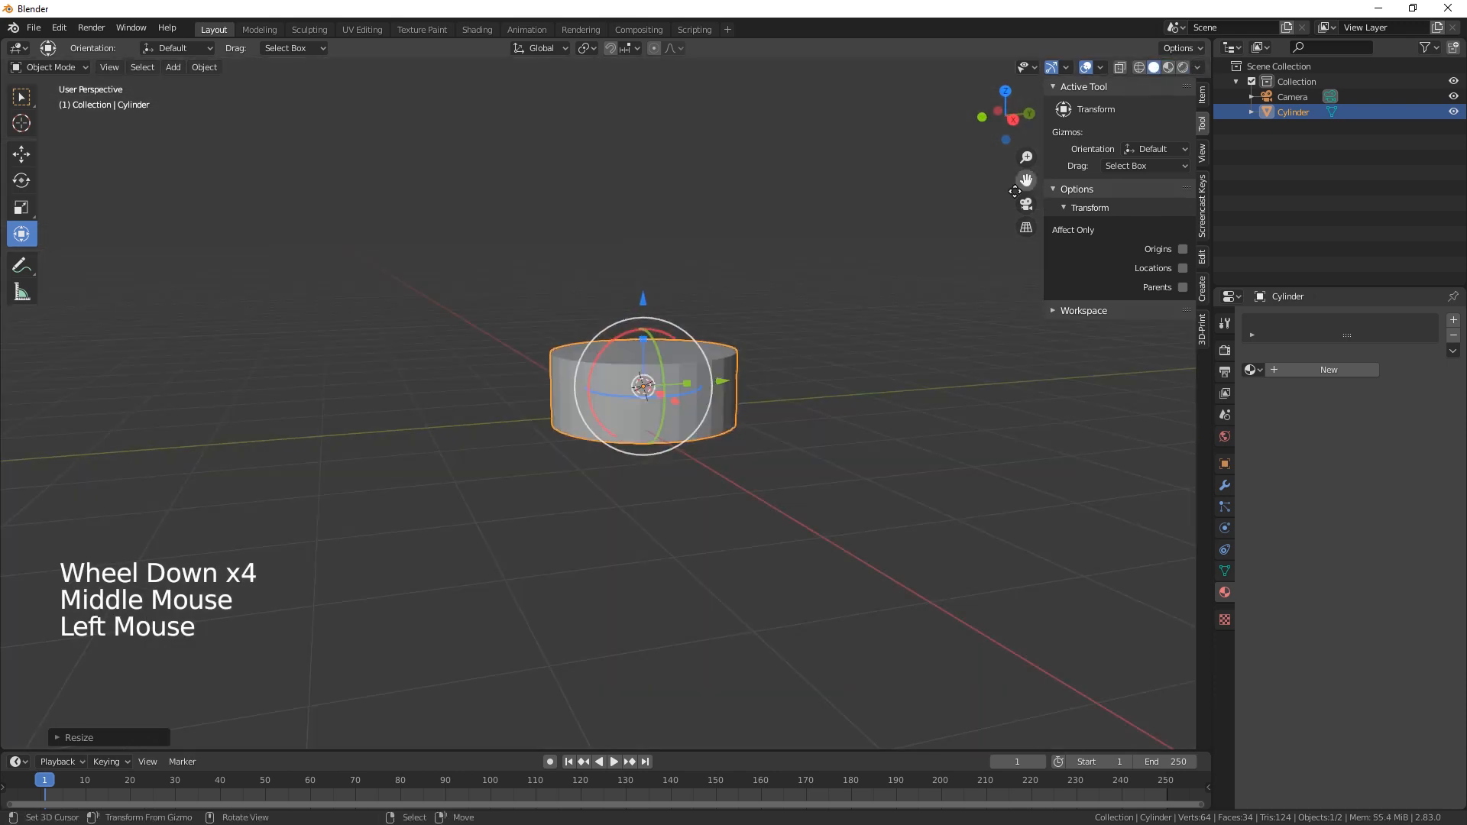
{"action": "mouse_move", "coordinate": [879, 336]}
{"action": "middle_mouse_down"}
{"action": "mouse_move", "coordinate": [831, 377]}
{"action": "mouse_move", "coordinate": [848, 387]}
{"action": "middle_mouse_up"}
{"action": "middle_click_drag", "start_coordinate": [667, 405], "coordinate": [630, 376]}
{"action": "mouse_move", "coordinate": [611, 359]}
{"action": "left_mouse_down"}
{"action": "mouse_move", "coordinate": [617, 389]}
{"action": "mouse_move", "coordinate": [617, 359]}
{"action": "left_mouse_up"}
{"action": "scroll", "coordinate": [785, 506], "scroll_direction": "up", "scroll_amount": 3}
{"action": "middle_click_drag", "start_coordinate": [766, 482], "coordinate": [780, 502]}
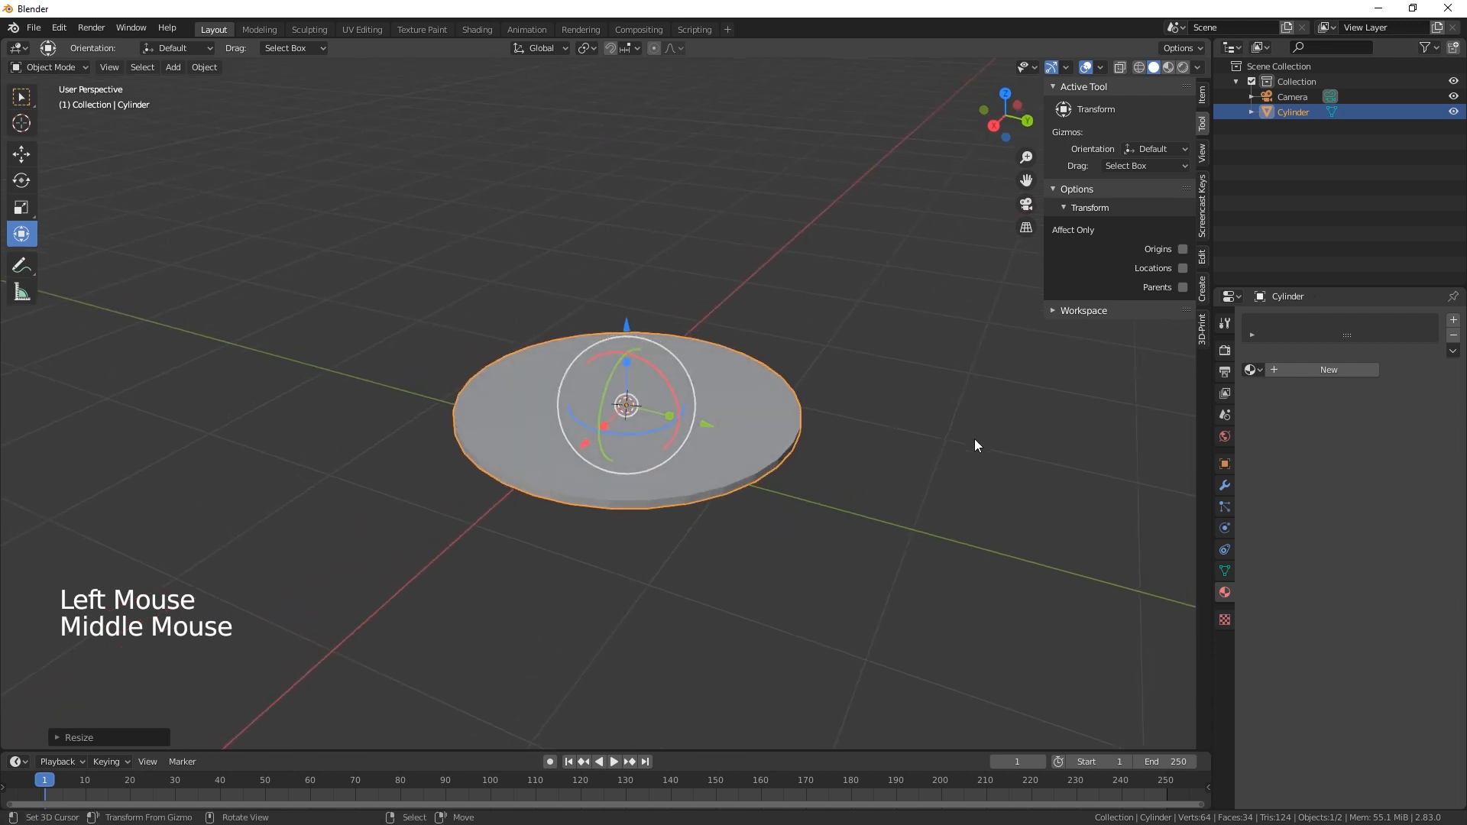
Enter Edit Mode on the disc and try insetting all of its selected faces
{"action": "key", "text": "Tab"}
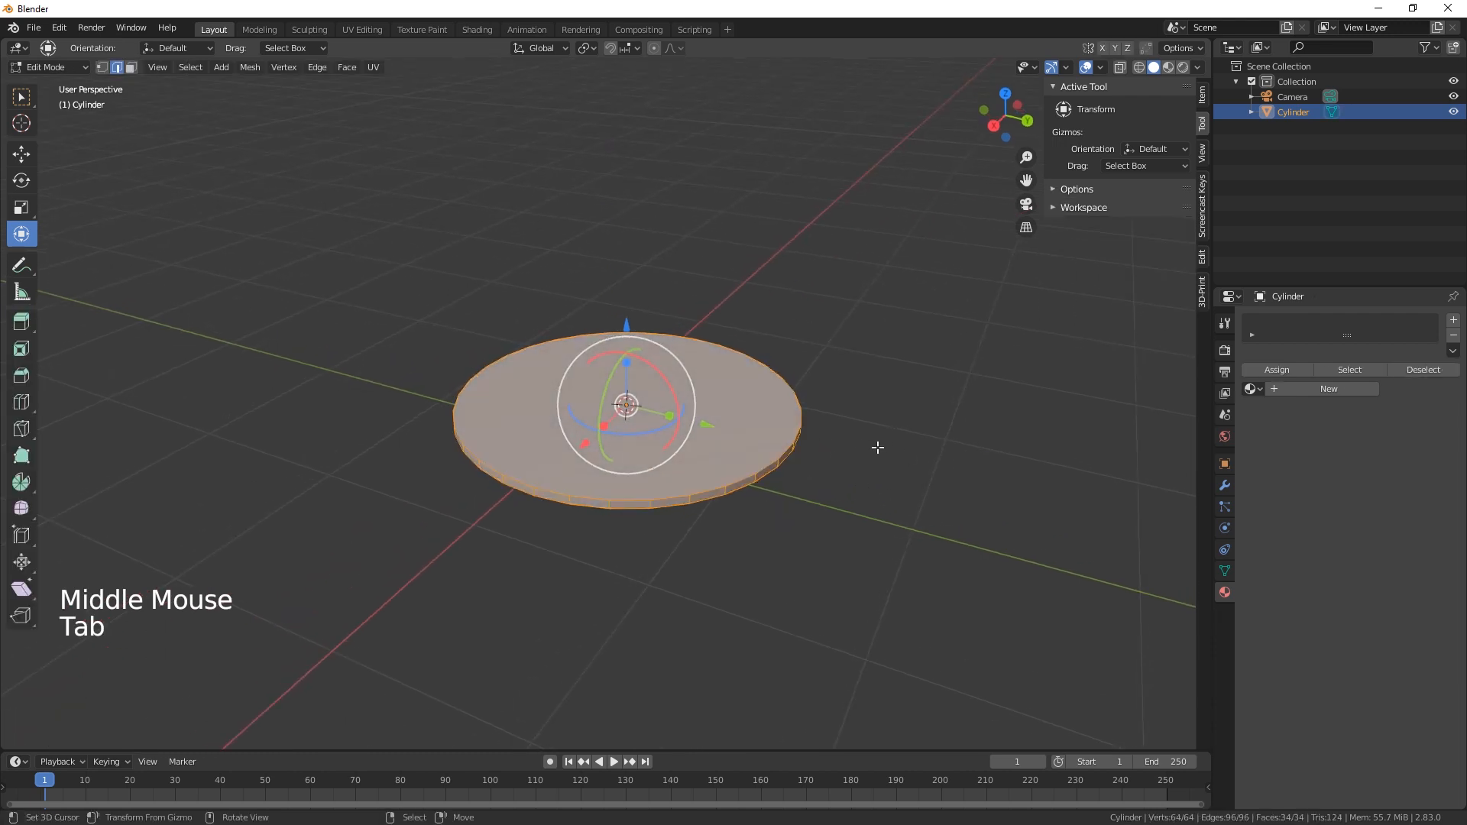
{"action": "key", "text": "i"}
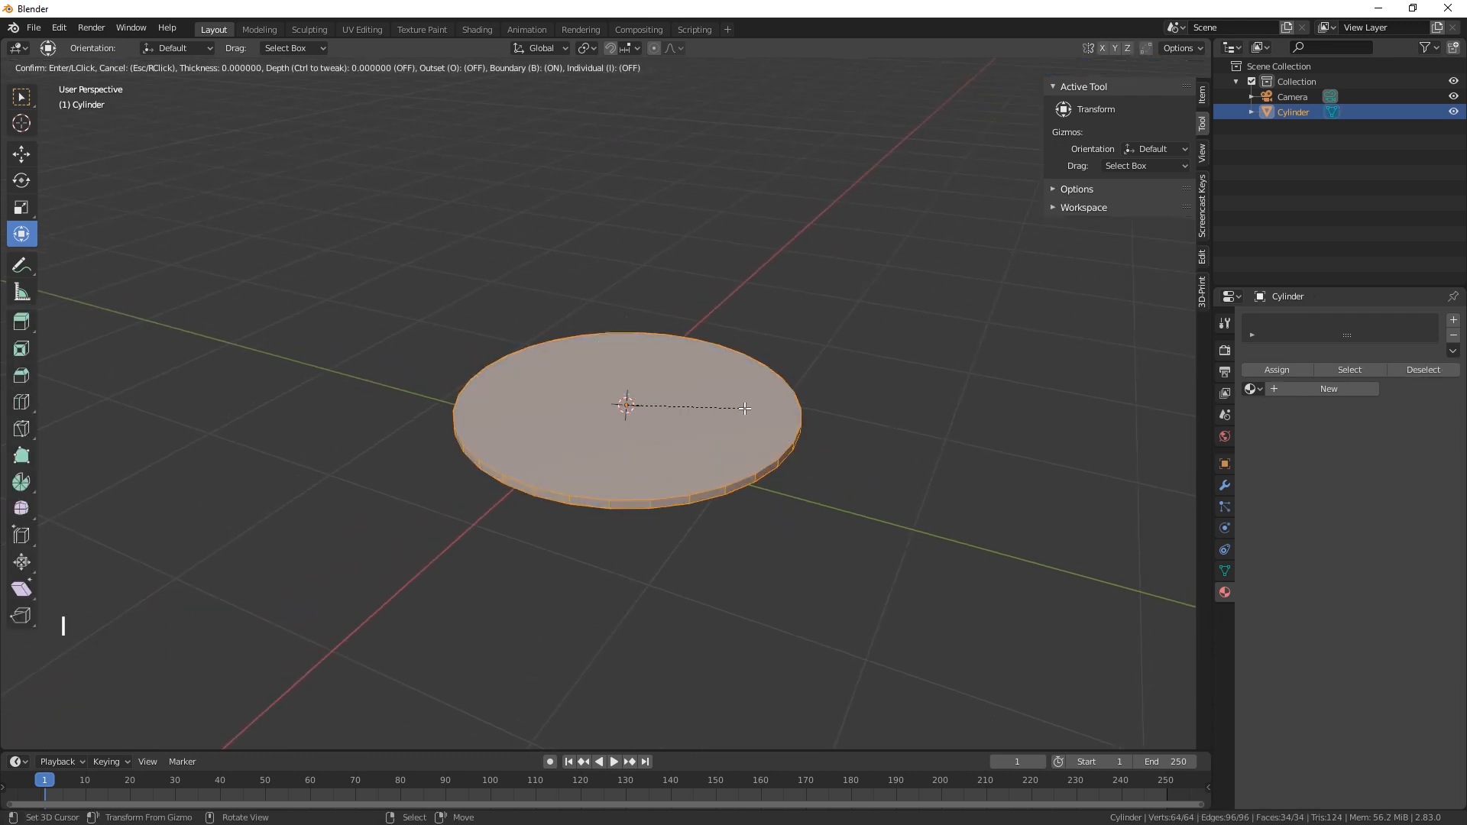
{"action": "left_click", "coordinate": [745, 408]}
{"action": "middle_click_drag", "start_coordinate": [816, 518], "coordinate": [816, 518], "text": "shift"}
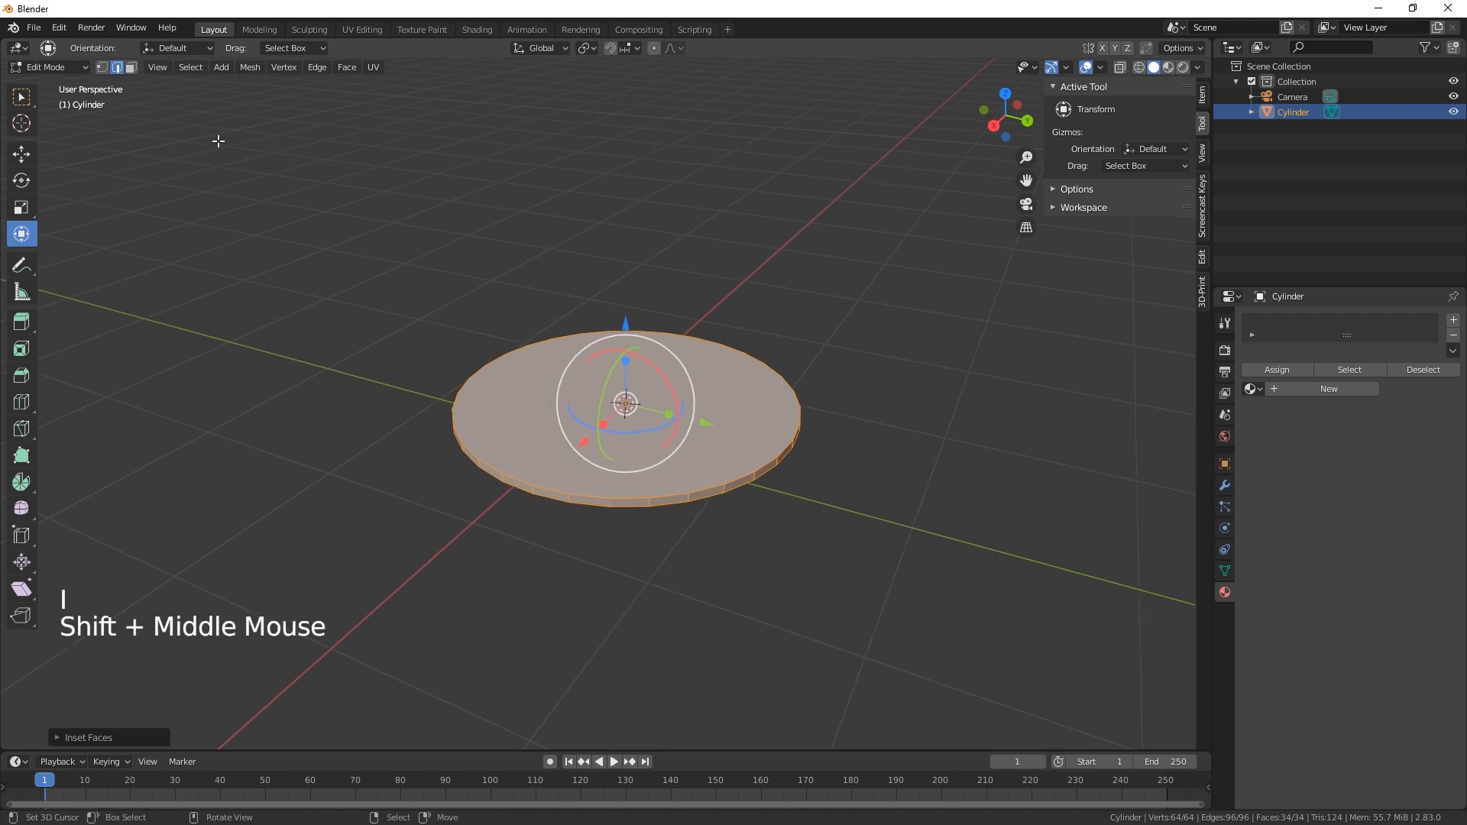
Select only the disc's top and bottom faces in face select mode and inset them to form a rim
{"action": "left_click", "coordinate": [131, 67]}
{"action": "right_click", "coordinate": [706, 412]}
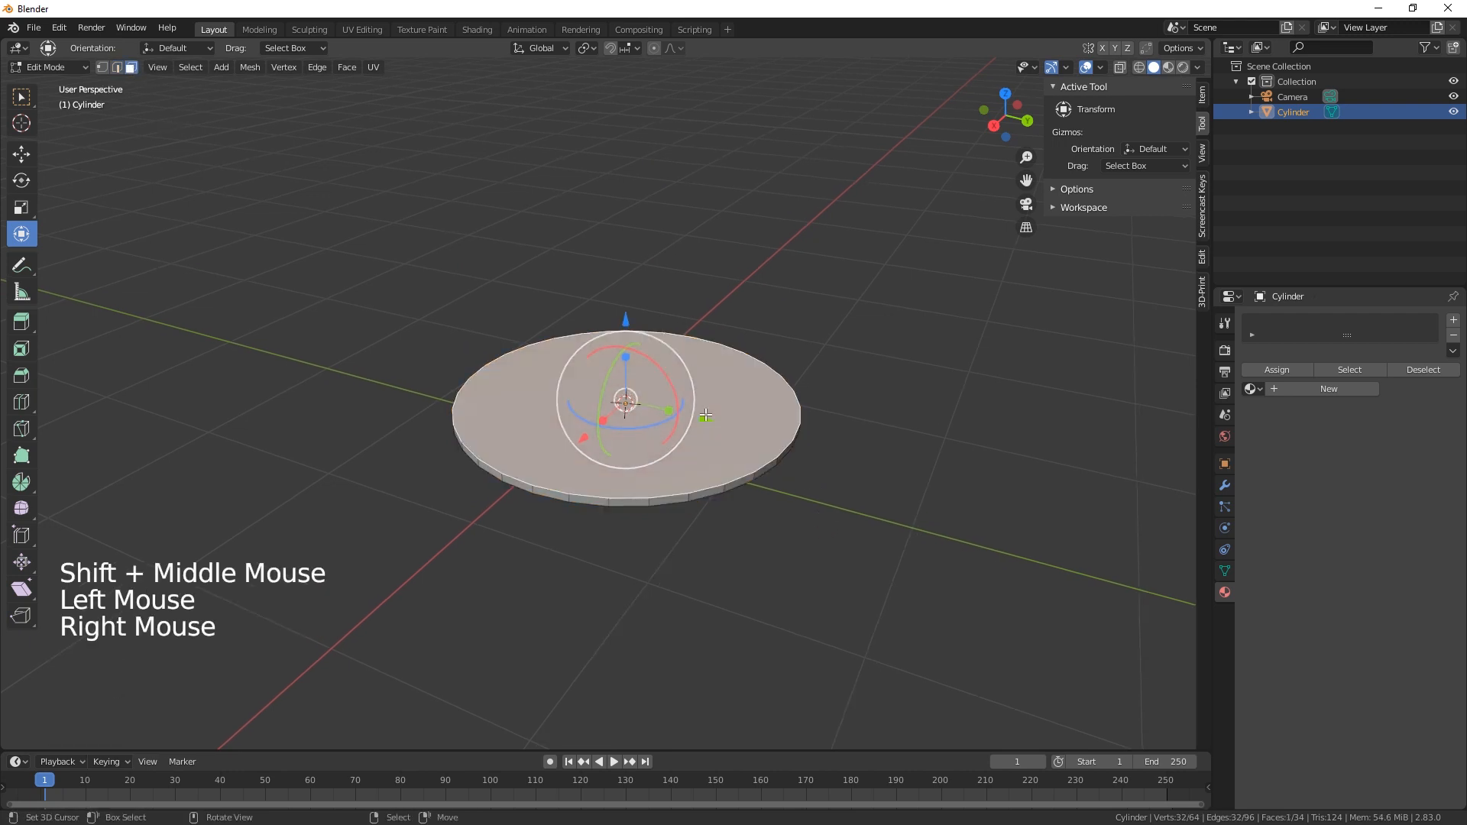
{"action": "middle_click_drag", "start_coordinate": [714, 576], "coordinate": [714, 446]}
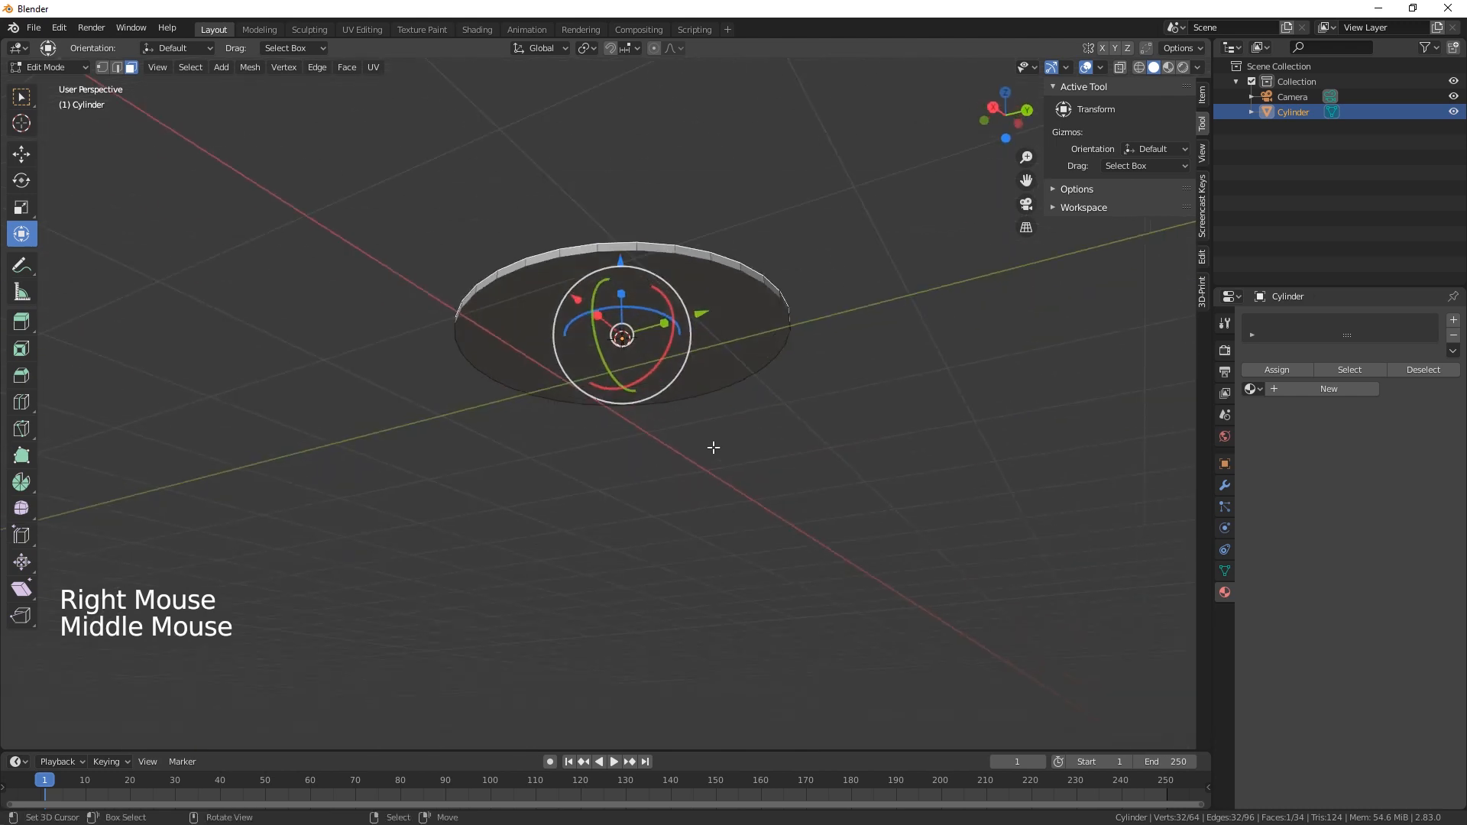
{"action": "right_click", "coordinate": [593, 319], "text": "shift"}
{"action": "middle_click_drag", "start_coordinate": [596, 321], "coordinate": [721, 585]}
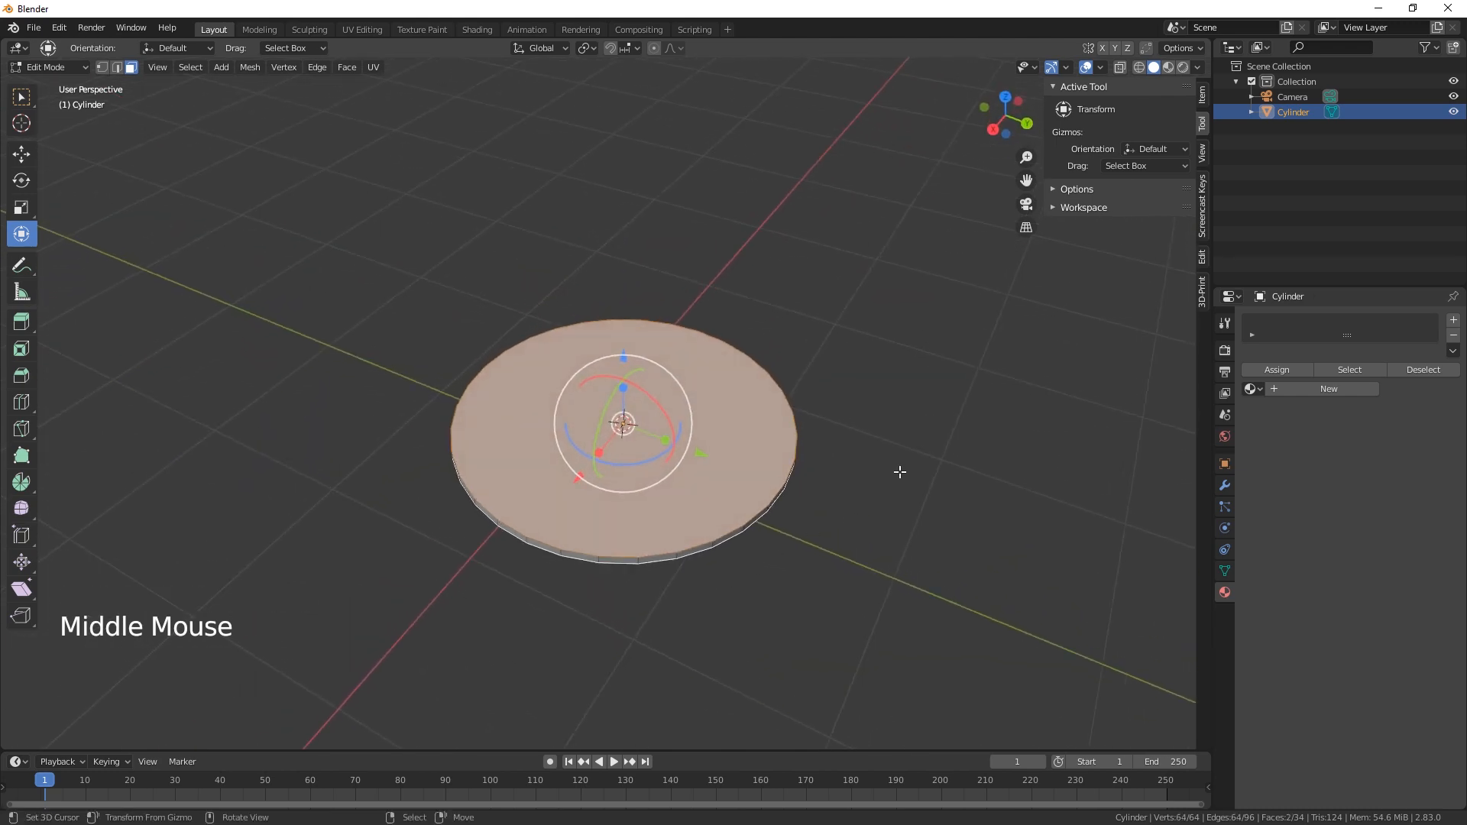
{"action": "key", "text": "i"}
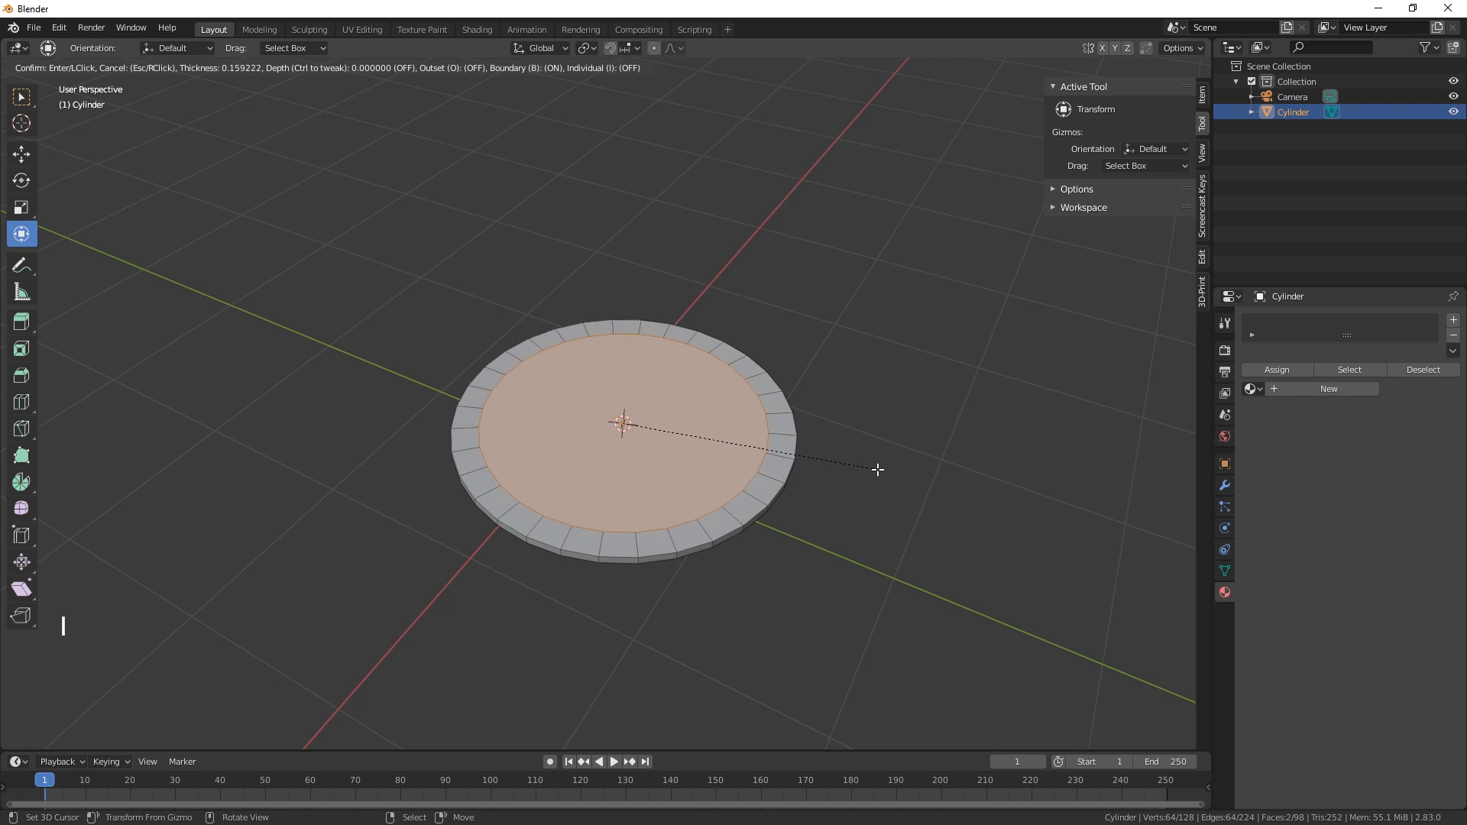
{"action": "left_click", "coordinate": [871, 469]}
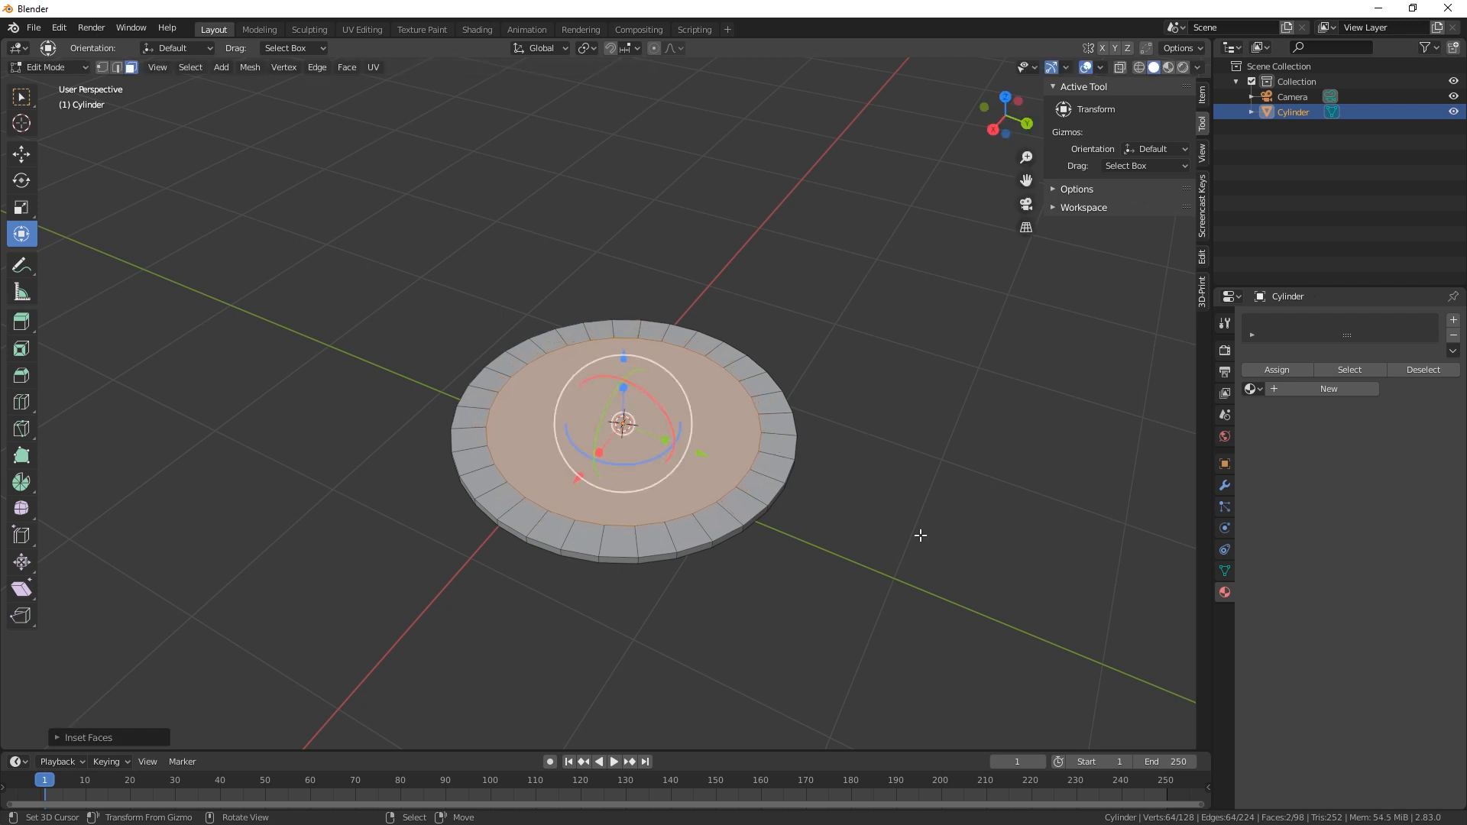
Move the inset faces slightly down along Z, then extrude them about 0.033 m along local Z
{"action": "mouse_move", "coordinate": [920, 533]}
{"action": "middle_mouse_down"}
{"action": "mouse_move", "coordinate": [923, 547]}
{"action": "mouse_move", "coordinate": [933, 530]}
{"action": "middle_mouse_up"}
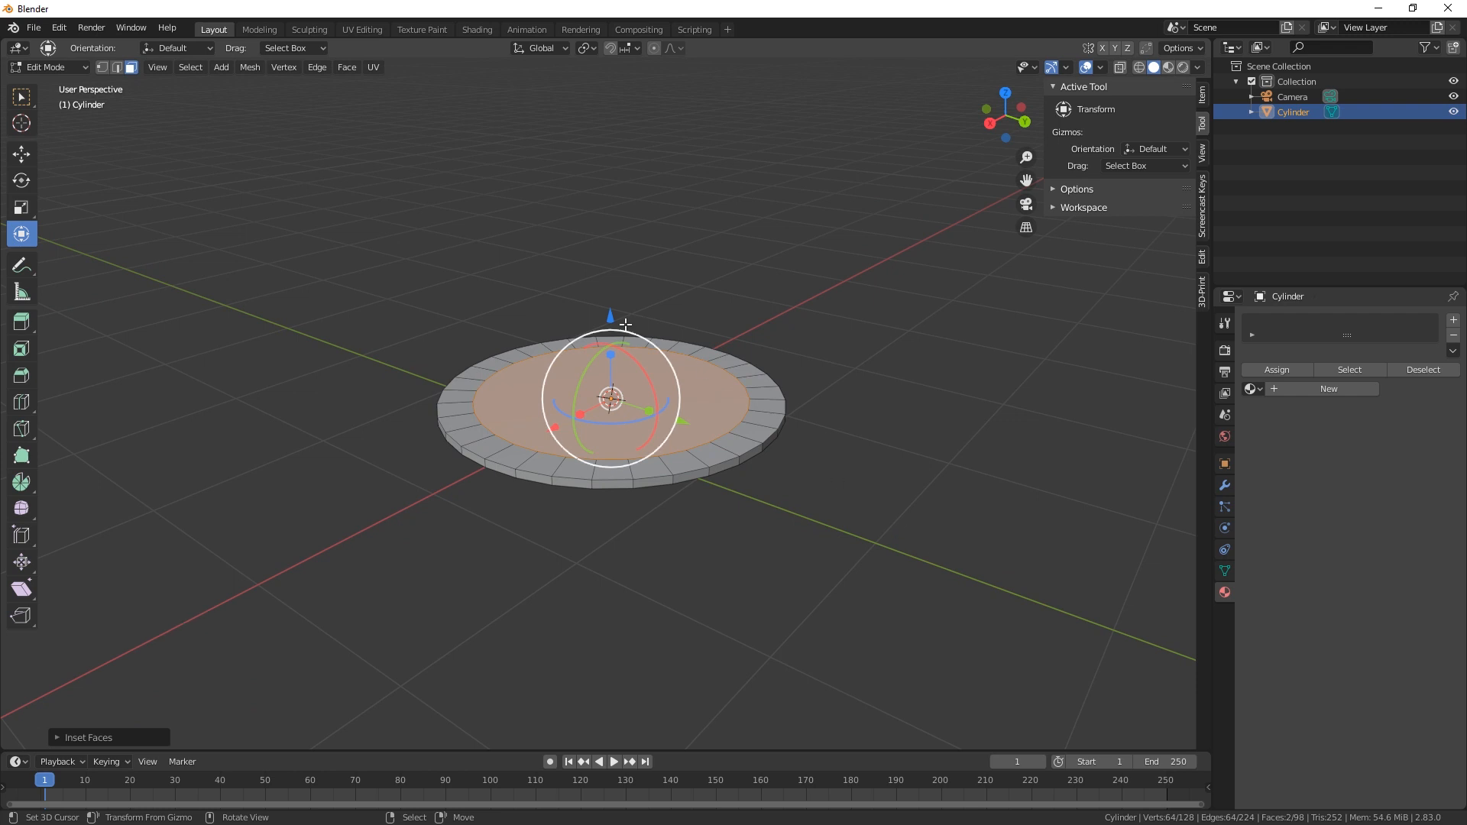
{"action": "left_click_drag", "start_coordinate": [612, 318], "coordinate": [608, 328]}
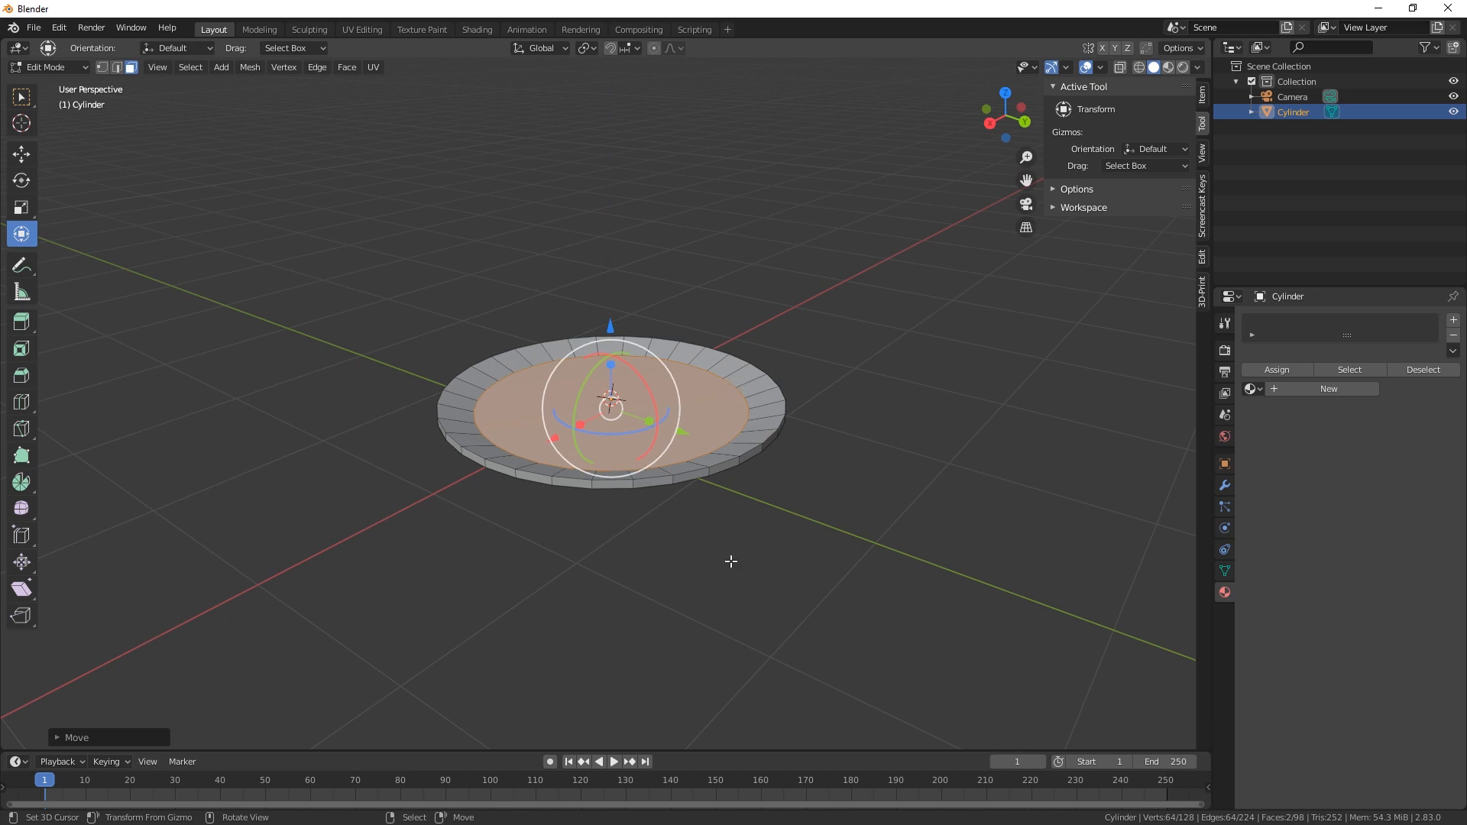
{"action": "scroll", "coordinate": [730, 561], "scroll_direction": "up", "scroll_amount": 2}
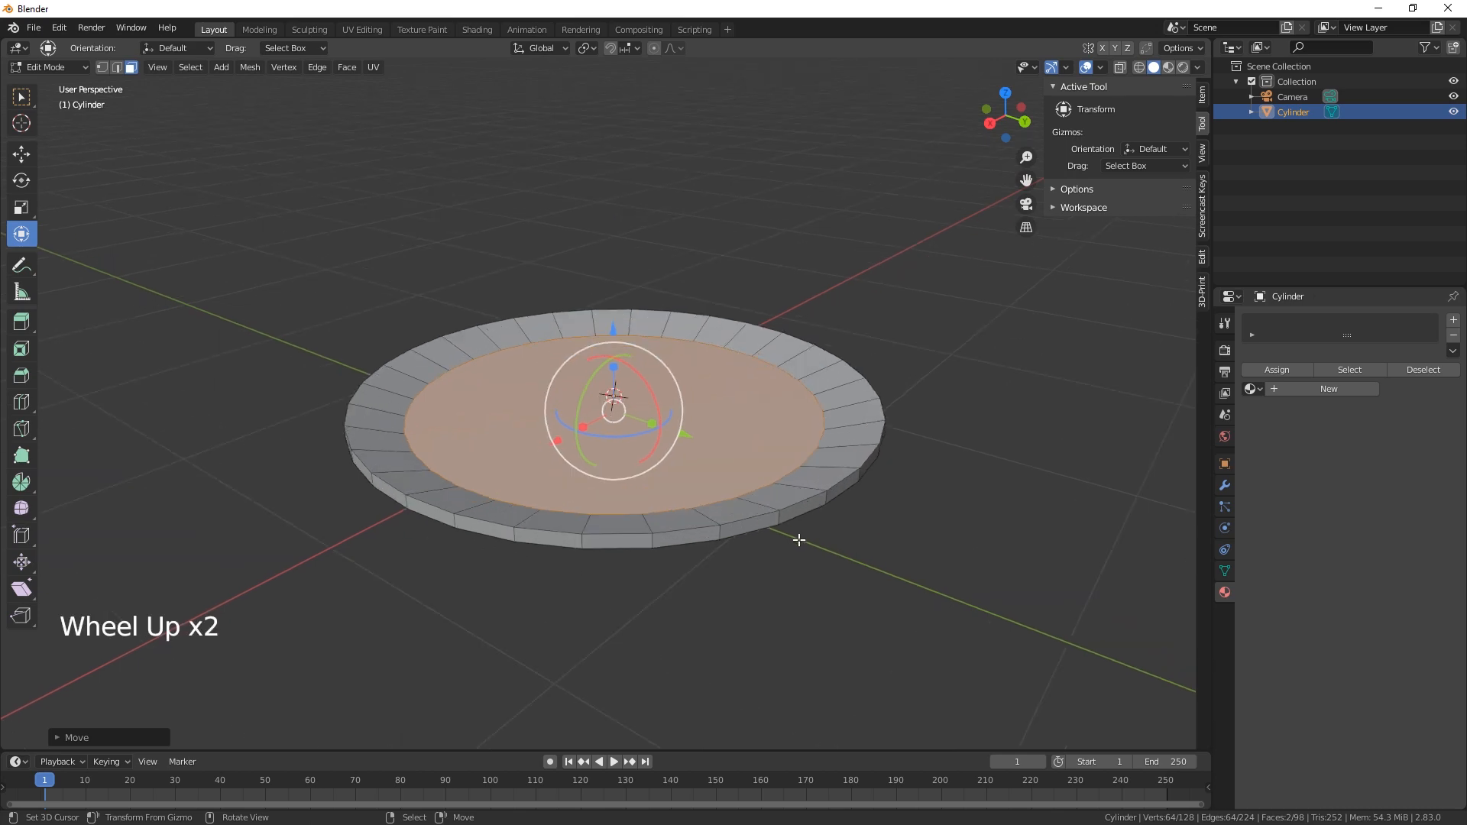
{"action": "key", "text": "e"}
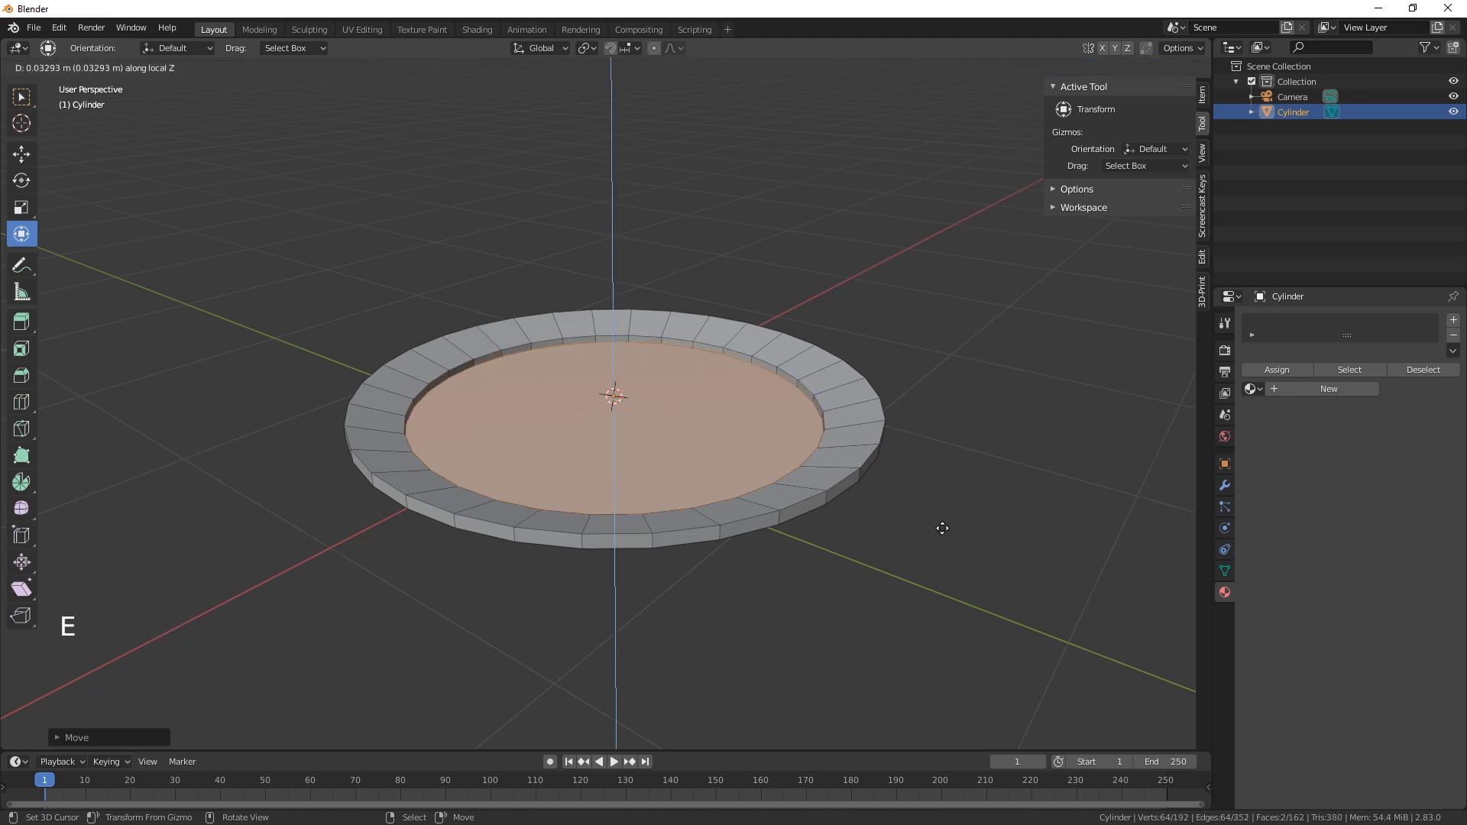
{"action": "left_click", "coordinate": [942, 528]}
{"action": "middle_click_drag", "start_coordinate": [940, 593], "coordinate": [907, 589]}
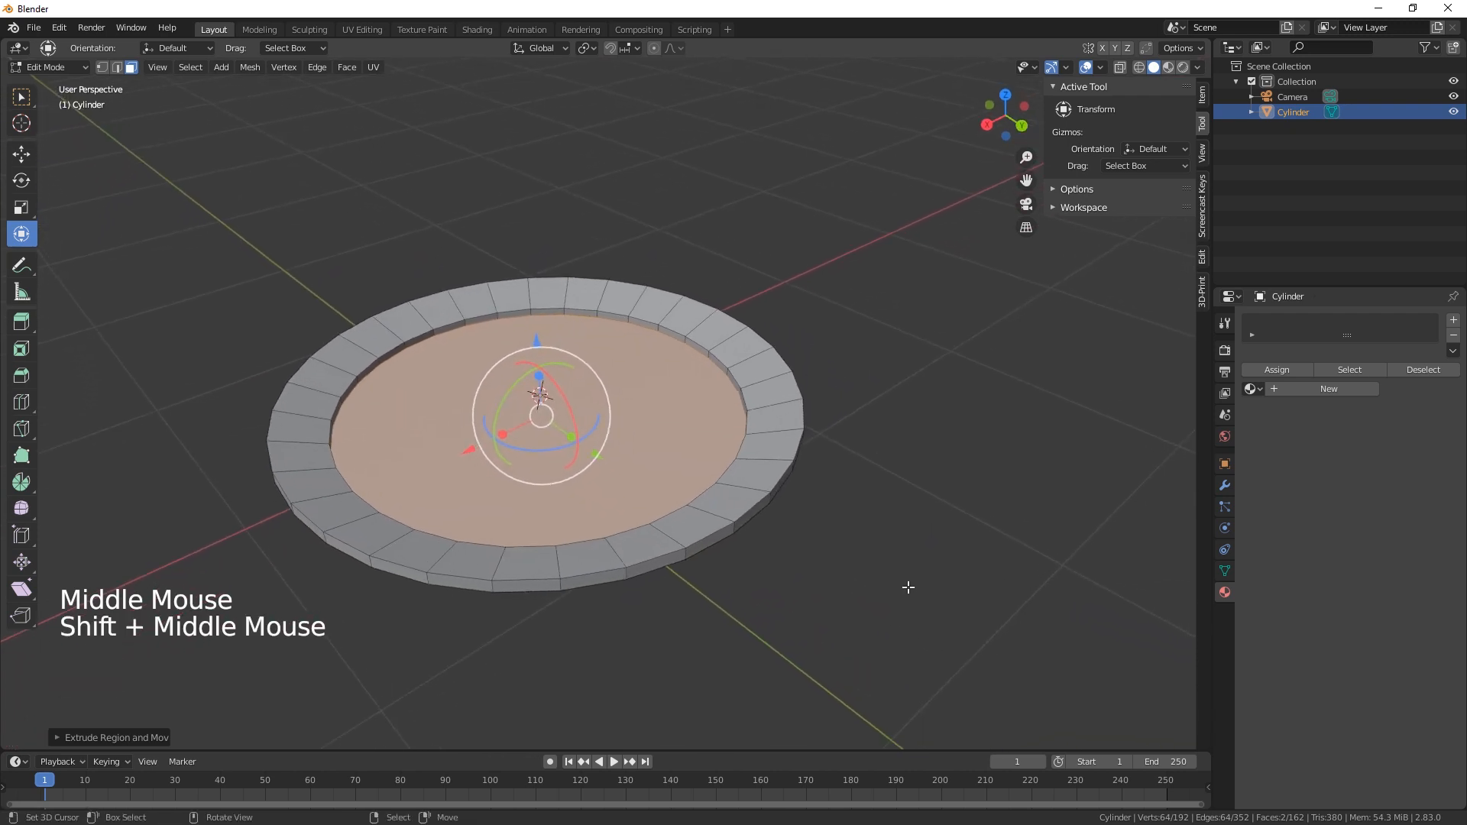
Return to Object Mode and apply Shade Smooth to the plate
{"action": "key", "text": "Tab"}
{"action": "key", "text": "w"}
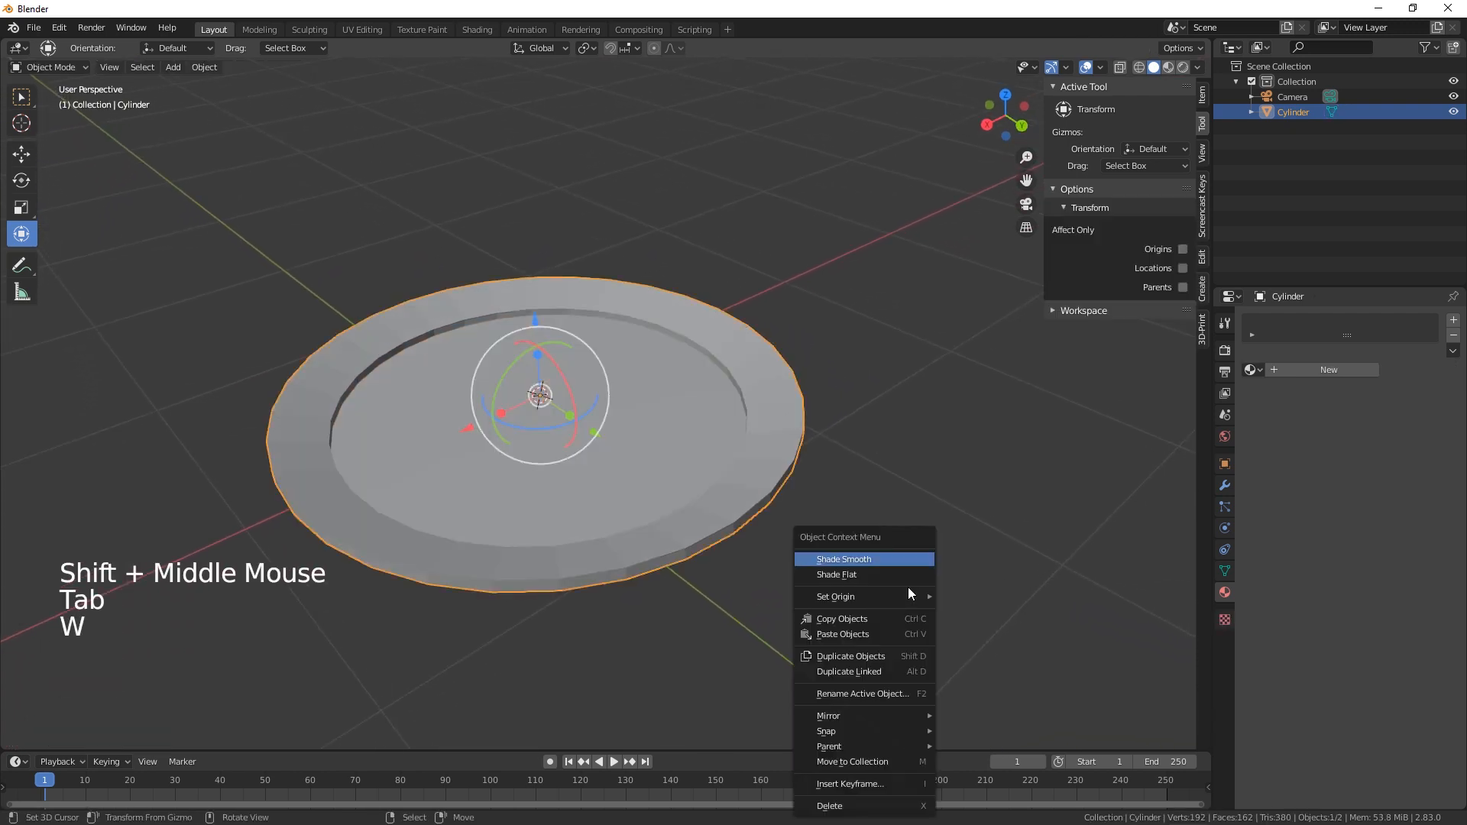
{"action": "left_click", "coordinate": [882, 563]}
{"action": "middle_click_drag", "start_coordinate": [900, 575], "coordinate": [927, 557]}
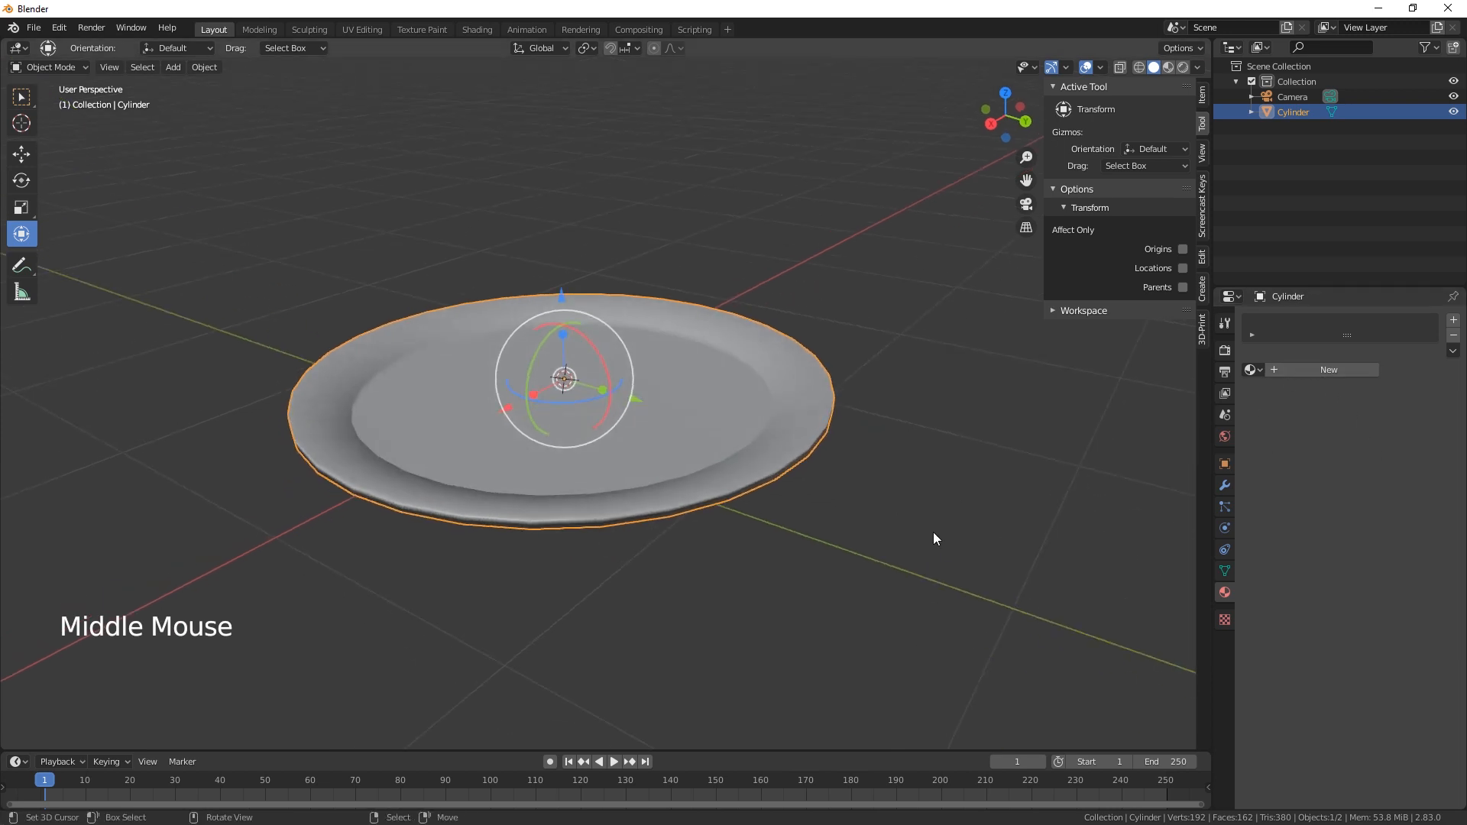
Add a Subdivision Surface modifier to the plate
{"action": "left_click", "coordinate": [1224, 485]}
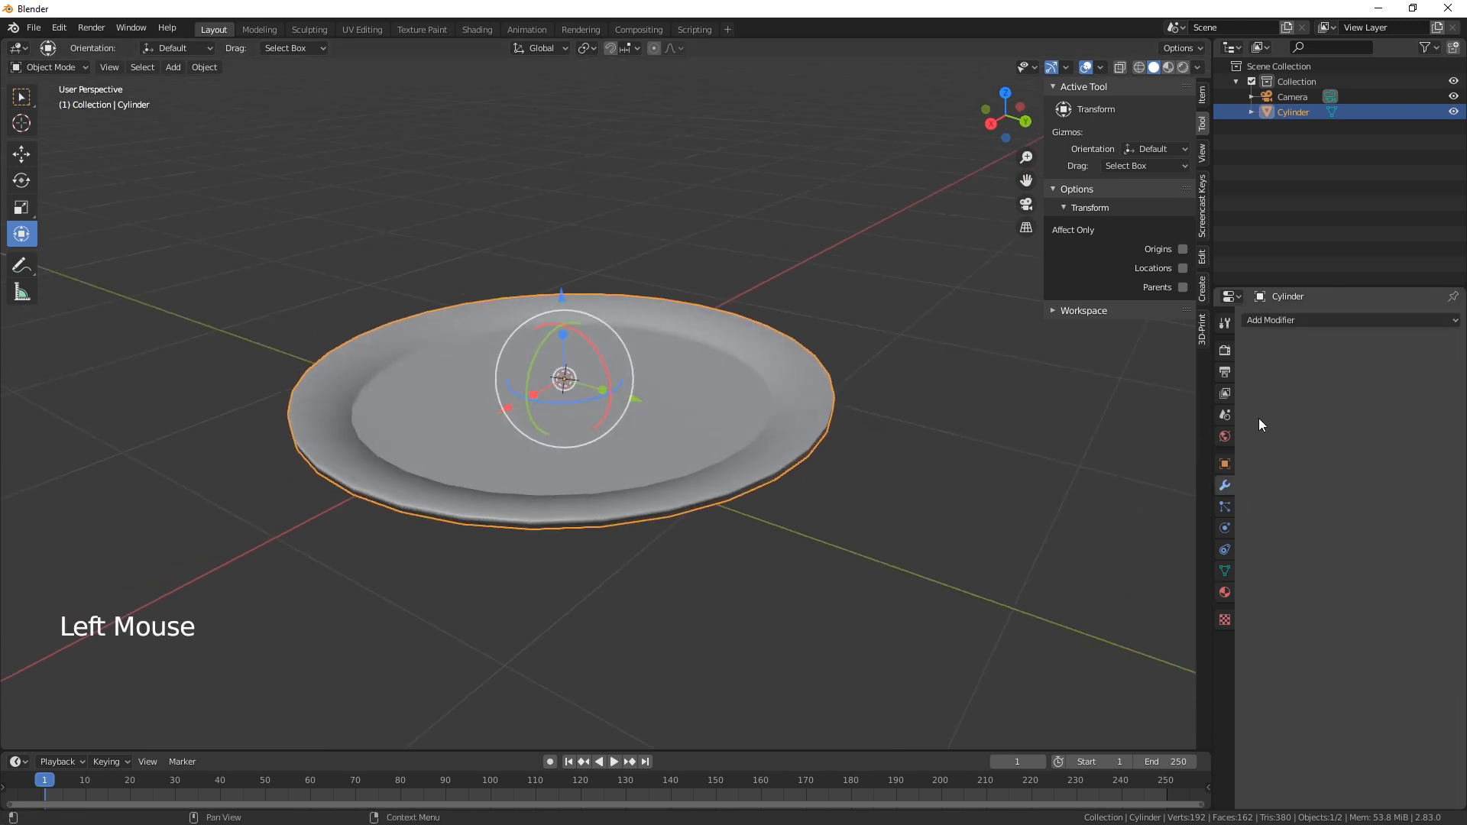
{"action": "left_click", "coordinate": [1280, 323]}
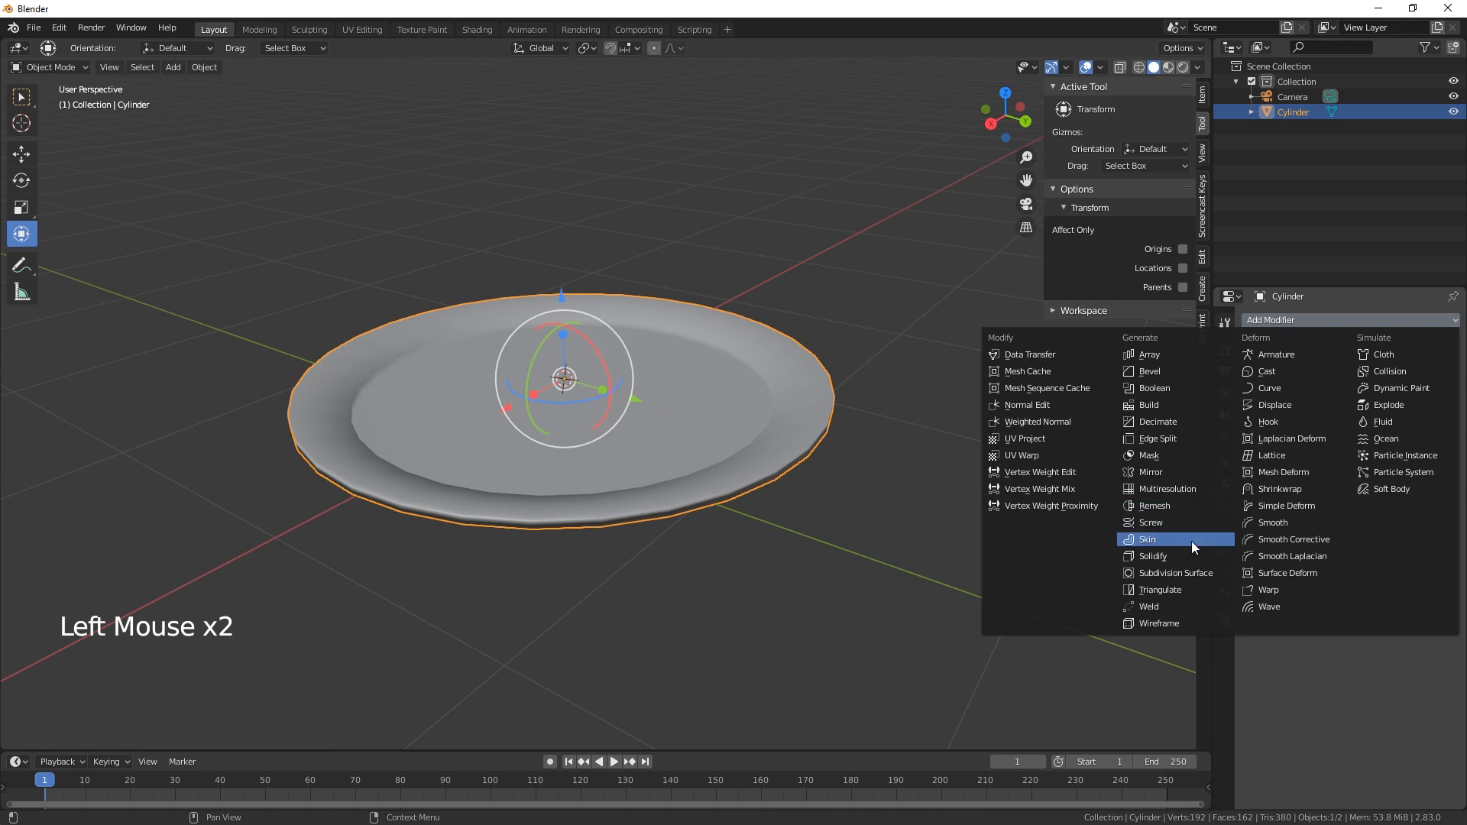
{"action": "left_click", "coordinate": [1176, 572]}
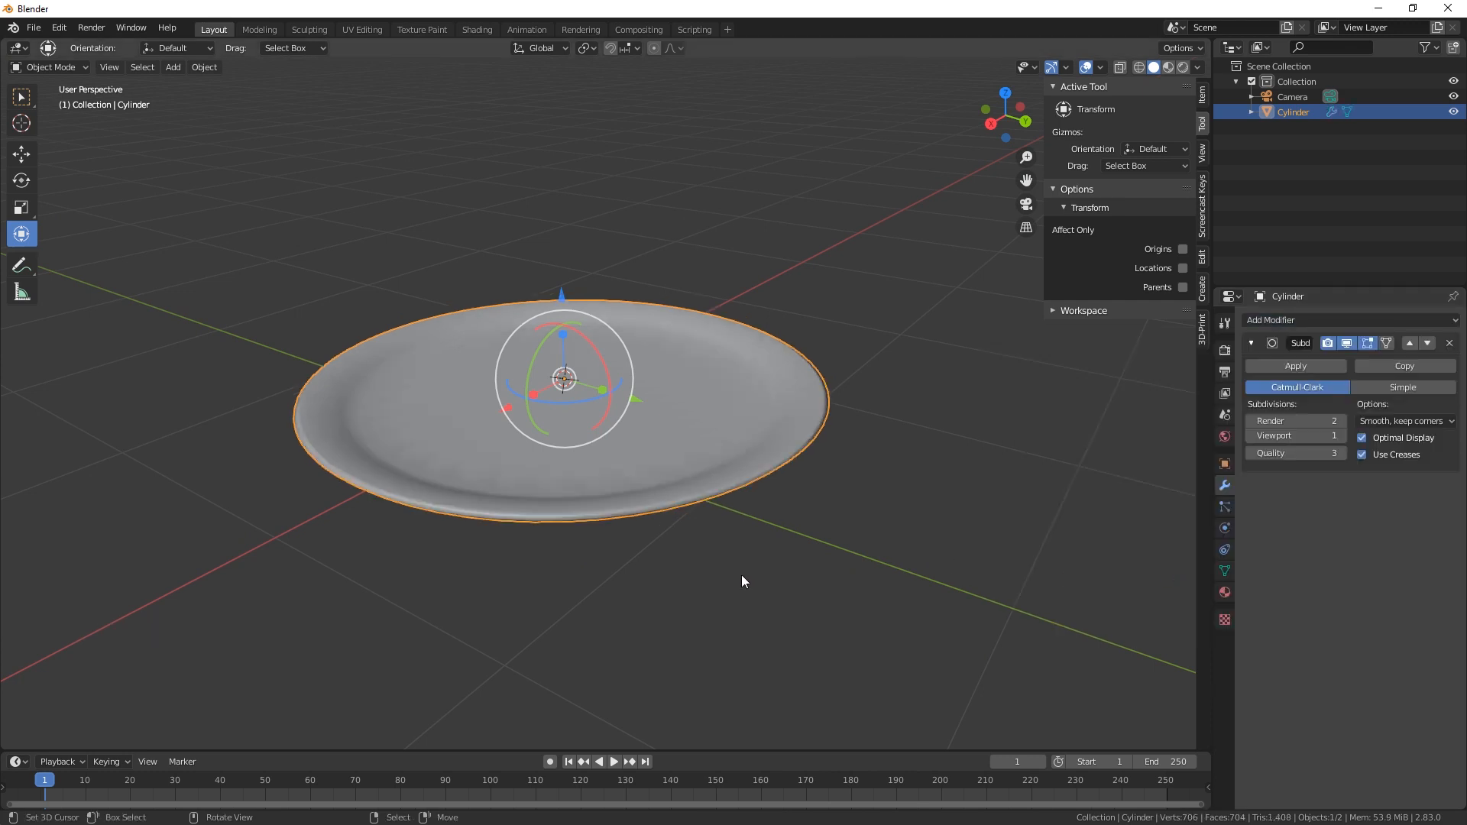
{"action": "middle_click_drag", "start_coordinate": [740, 583], "coordinate": [847, 574]}
In Edit Mode, select the plate's central top and bottom faces and inset them by about 0.016 m
{"action": "key", "text": "Tab"}
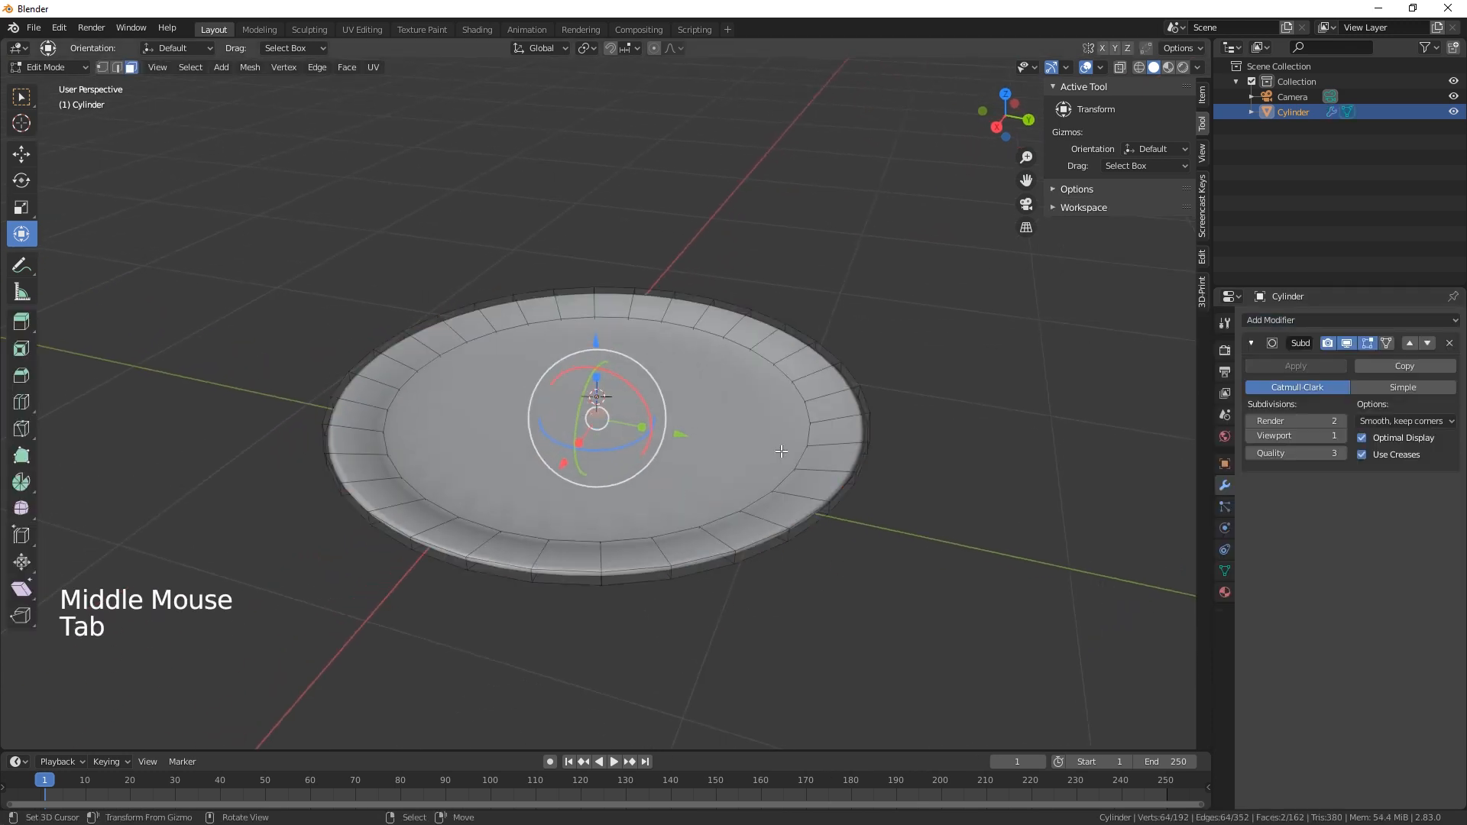
{"action": "right_click", "coordinate": [740, 441]}
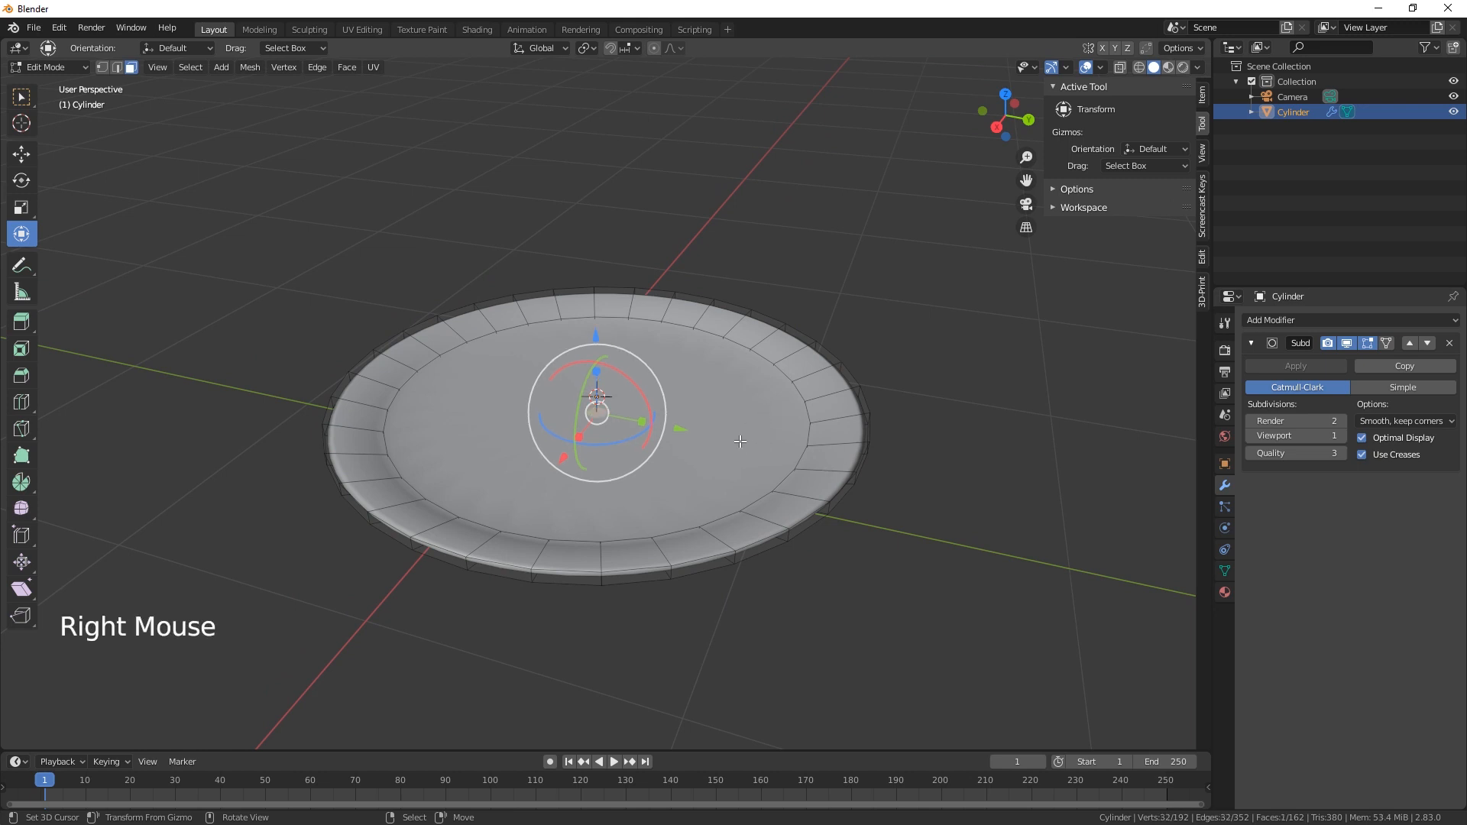
{"action": "key", "text": "3"}
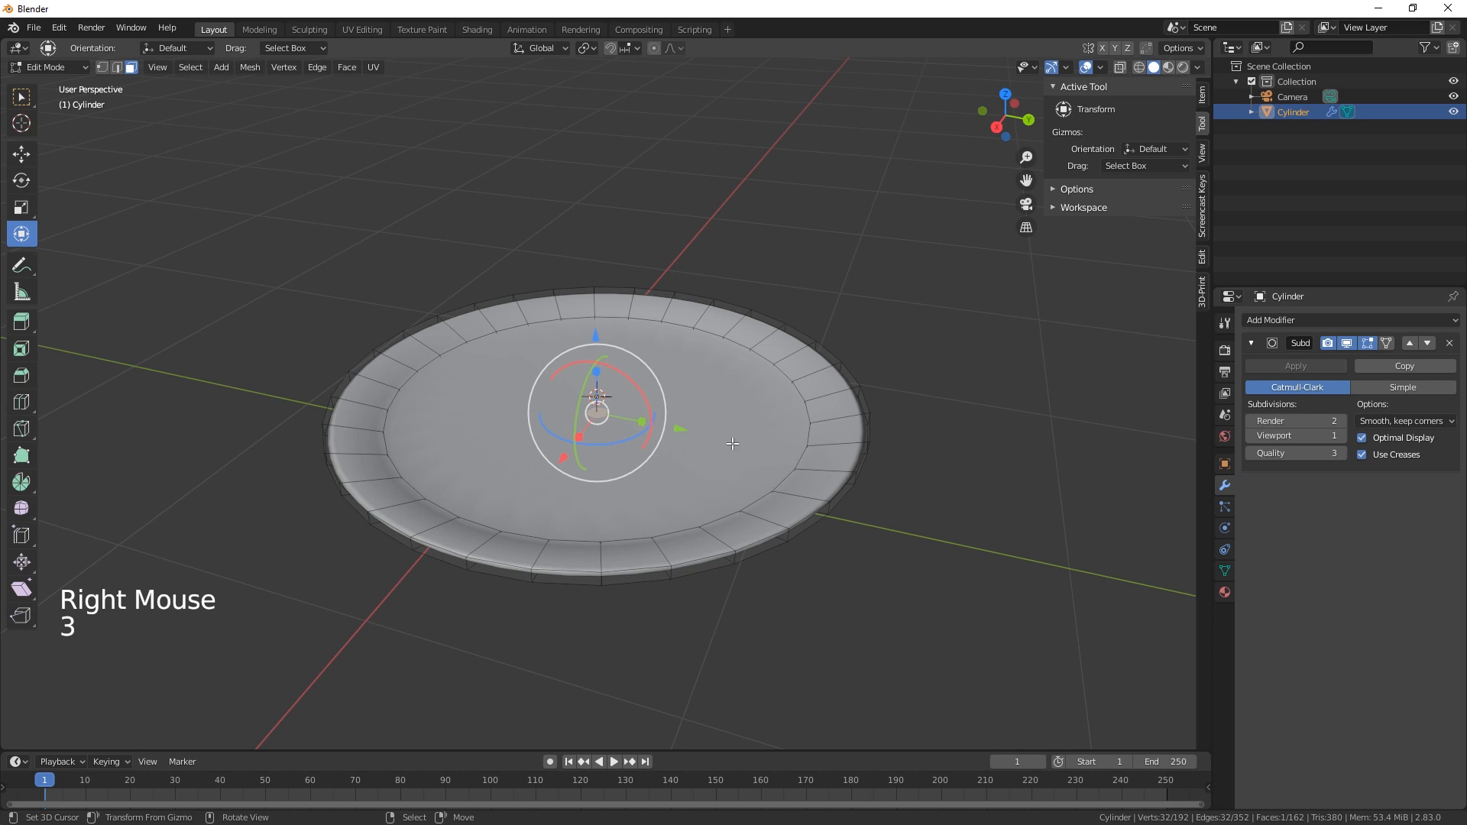
{"action": "right_click", "coordinate": [736, 521]}
{"action": "middle_click_drag", "start_coordinate": [791, 589], "coordinate": [645, 436]}
{"action": "right_click", "coordinate": [760, 498], "text": "shift"}
{"action": "right_click", "coordinate": [645, 435], "text": "shift"}
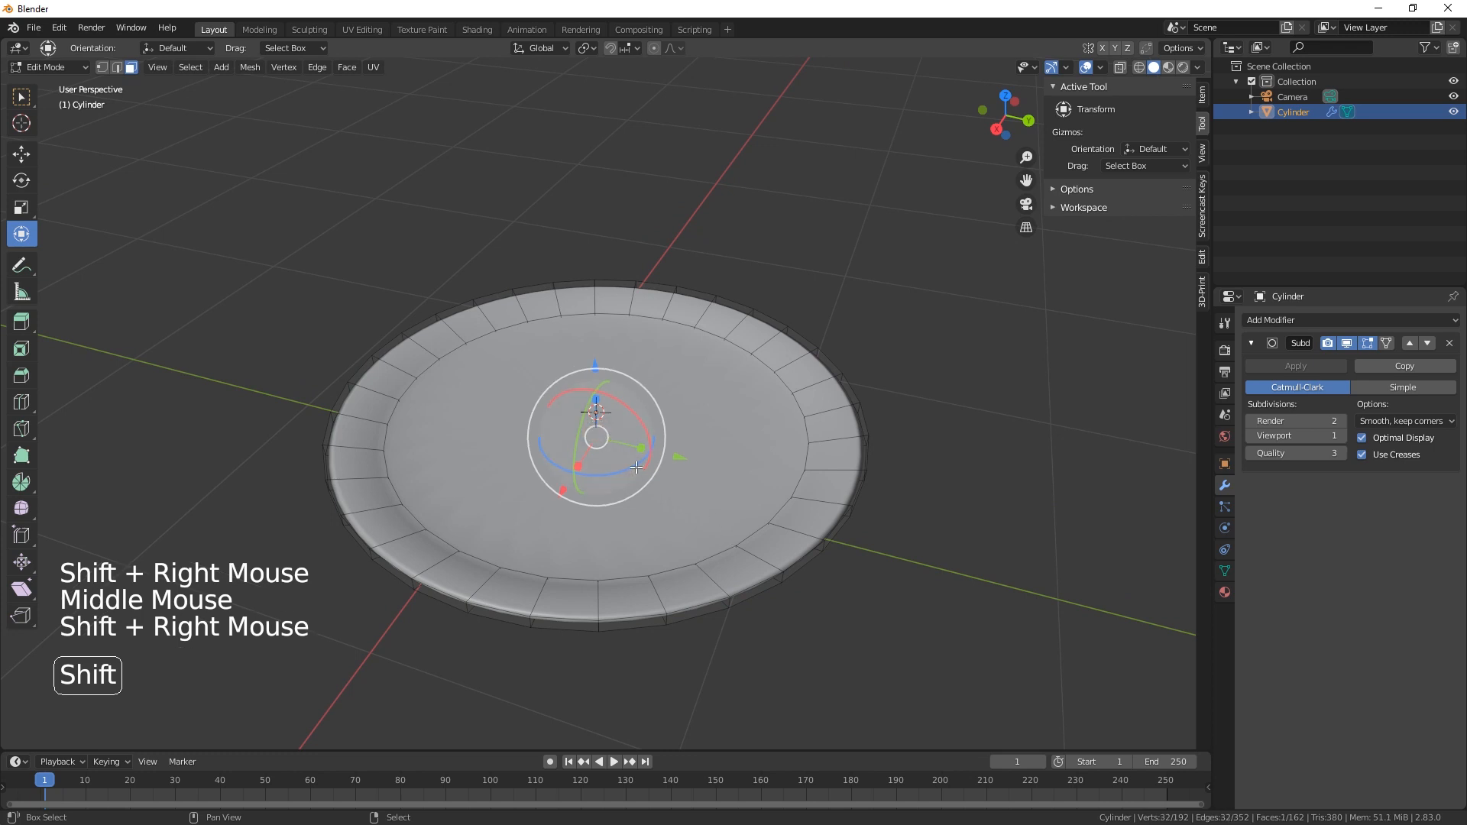
{"action": "right_click", "coordinate": [637, 468], "text": "shift"}
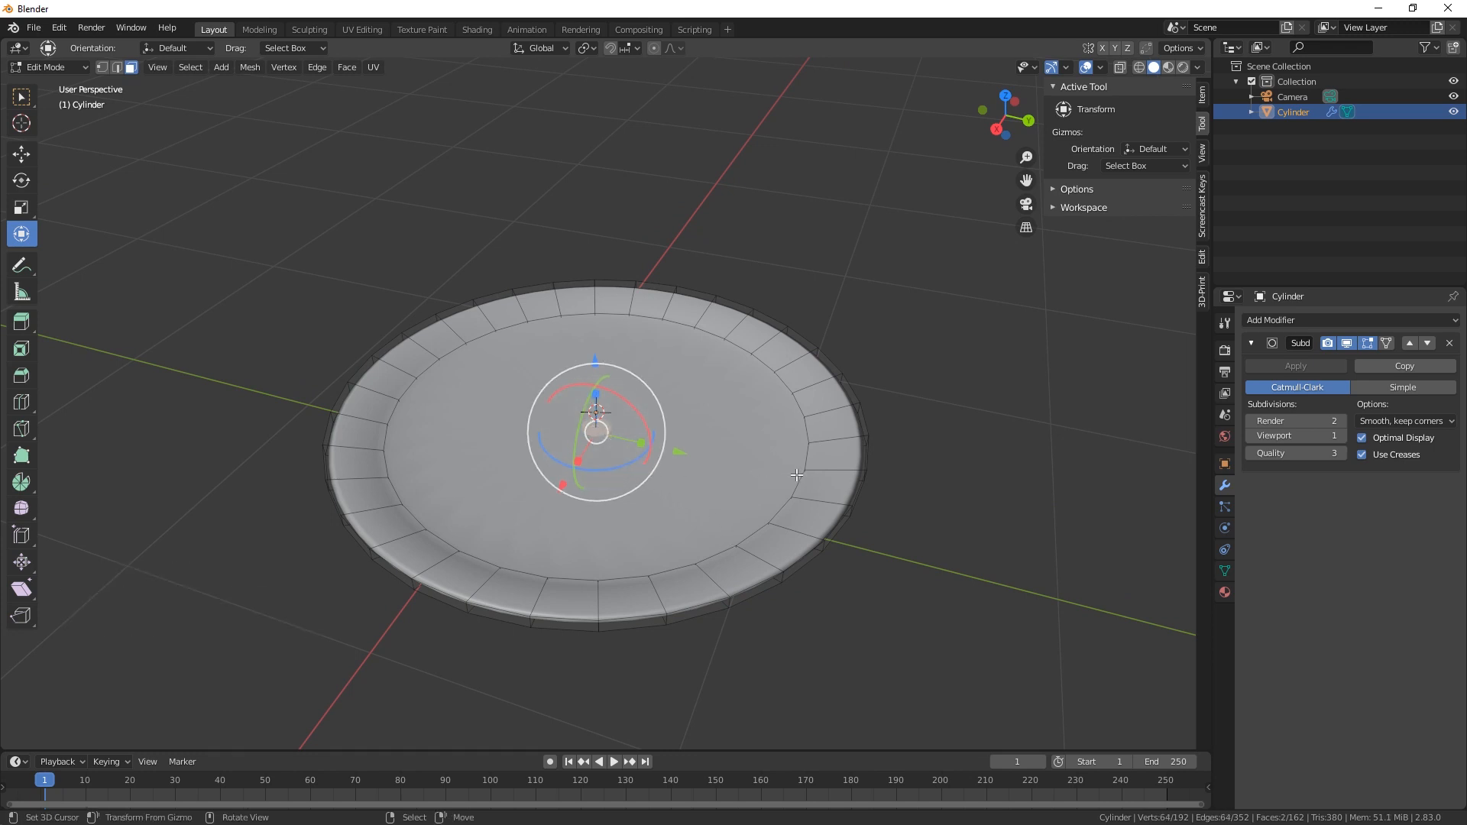
{"action": "key", "text": "i"}
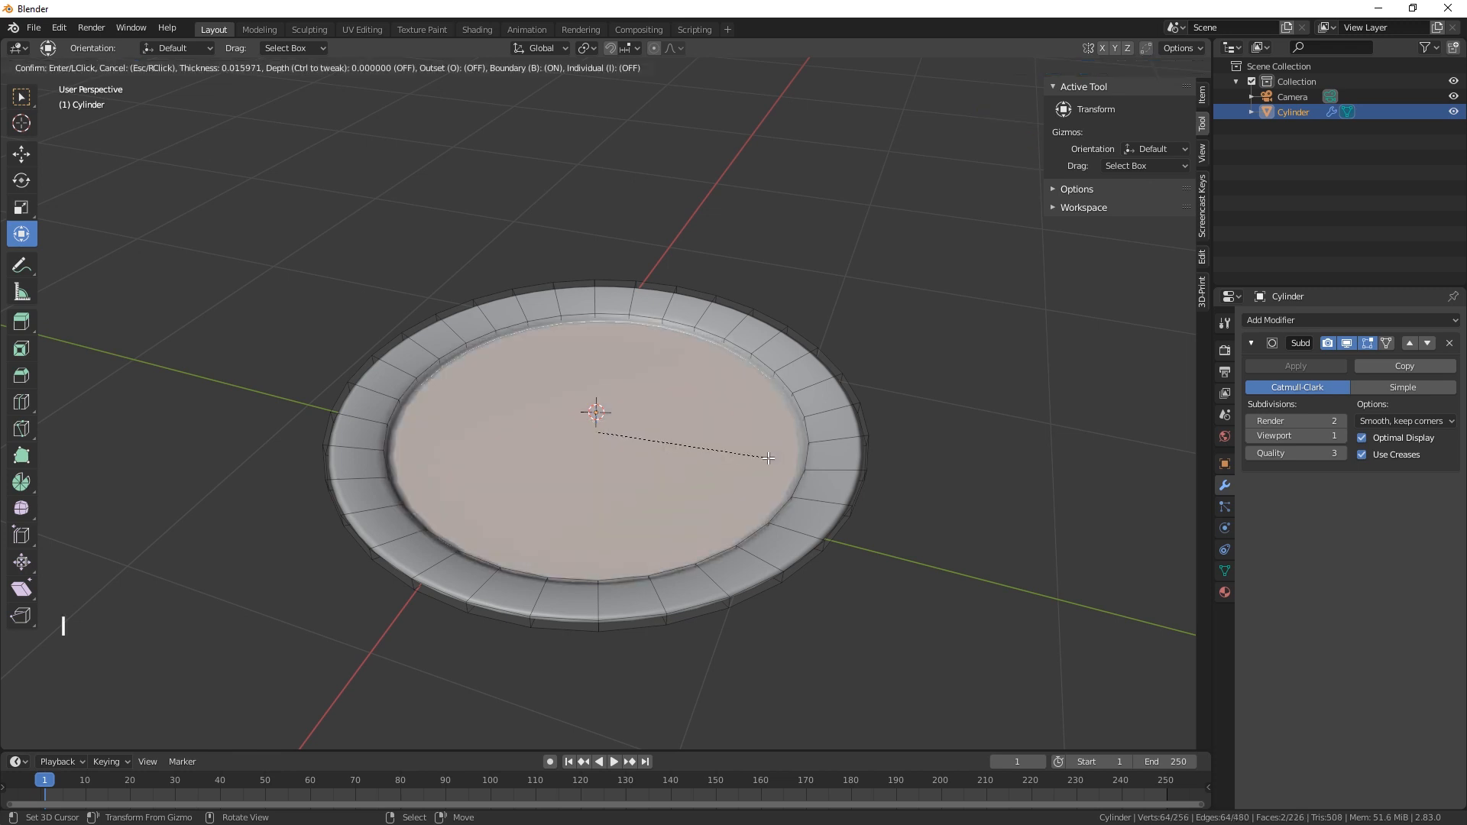
{"action": "left_click", "coordinate": [768, 458]}
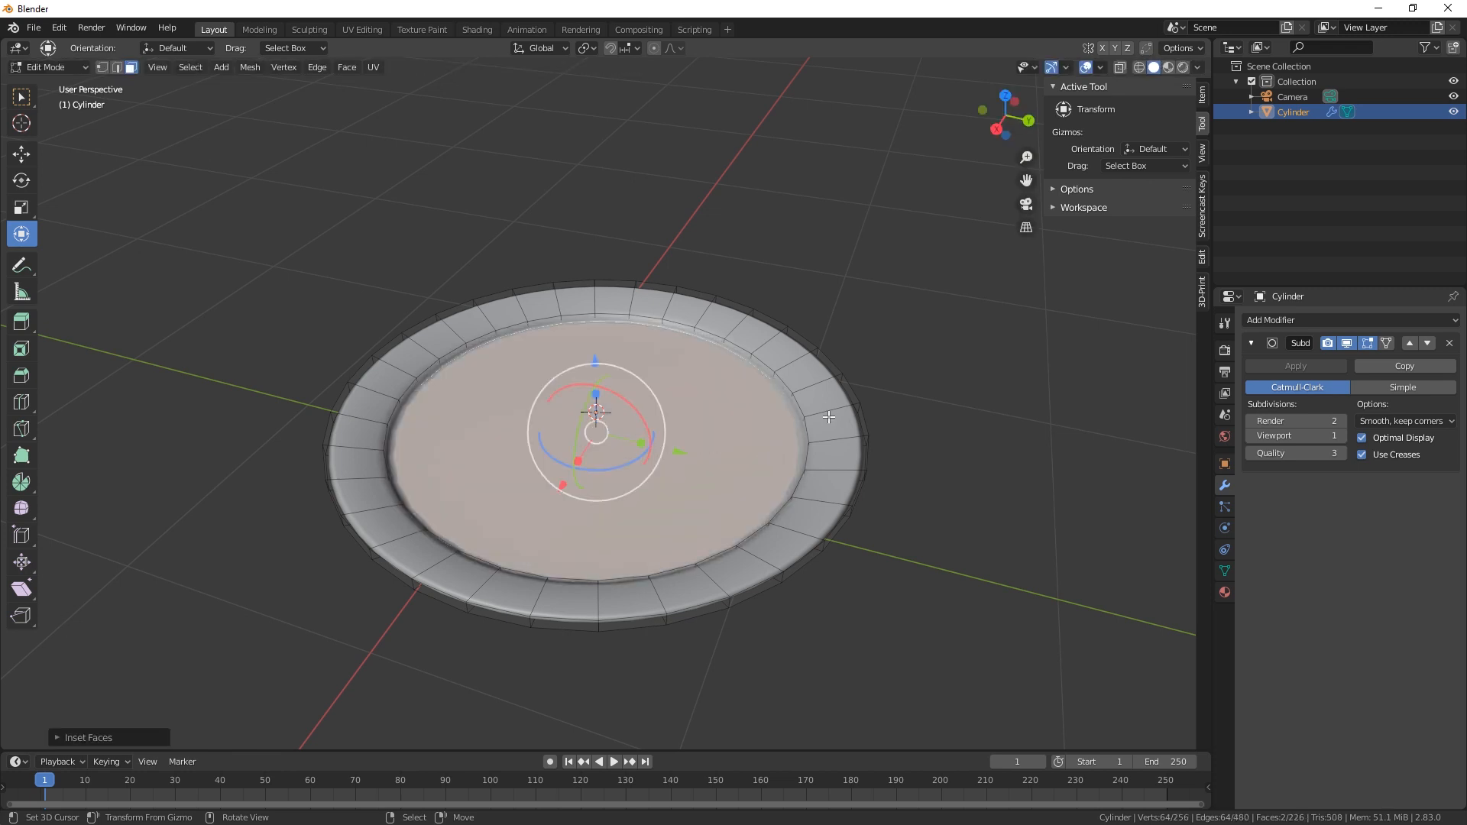
Add a loop cut around the plate's upper rim and slide it by about 0.80 towards the rim's inner edge
{"action": "key", "text": "ctrl+r"}
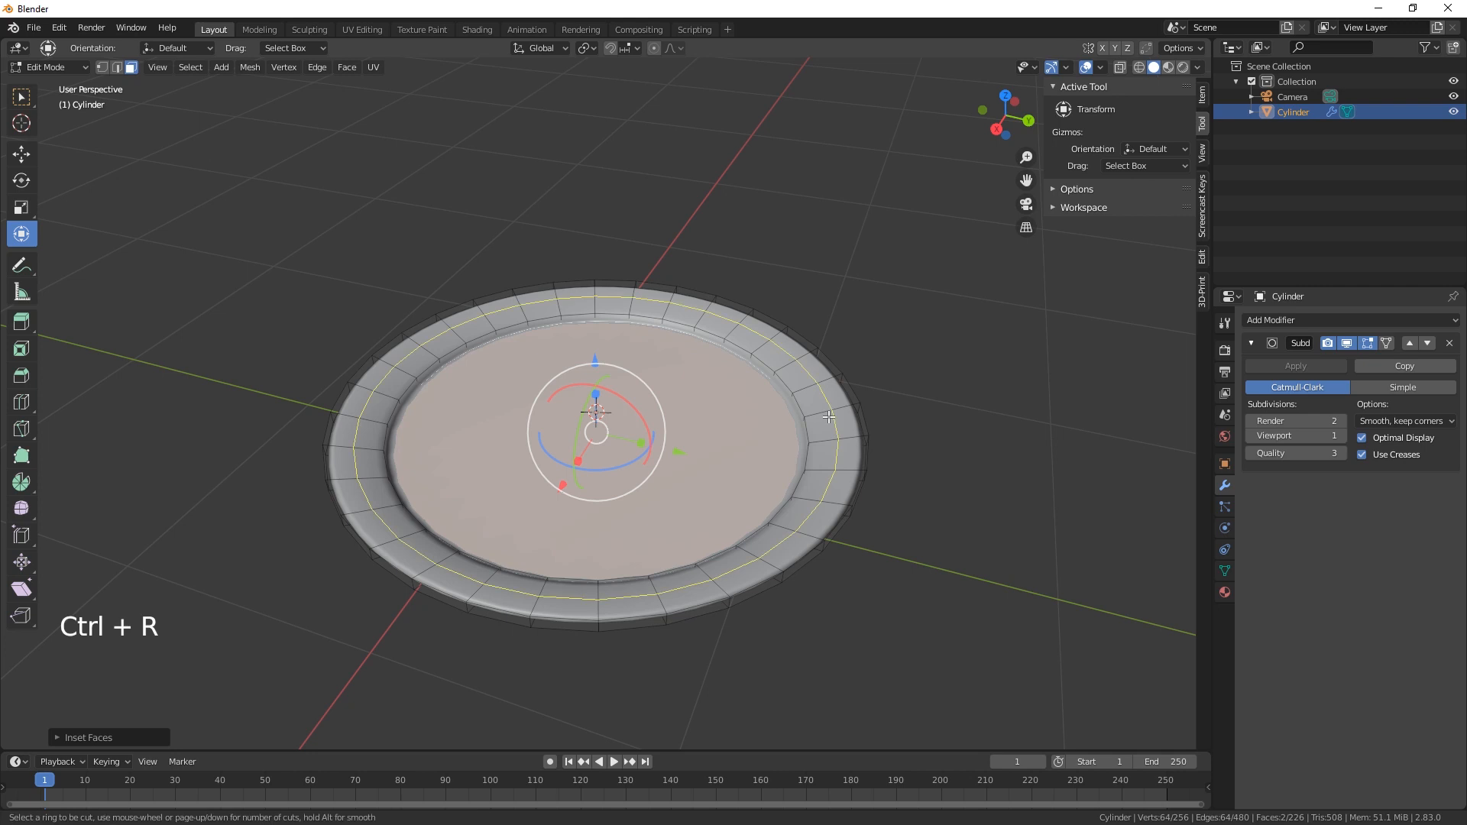
{"action": "left_click", "coordinate": [821, 416]}
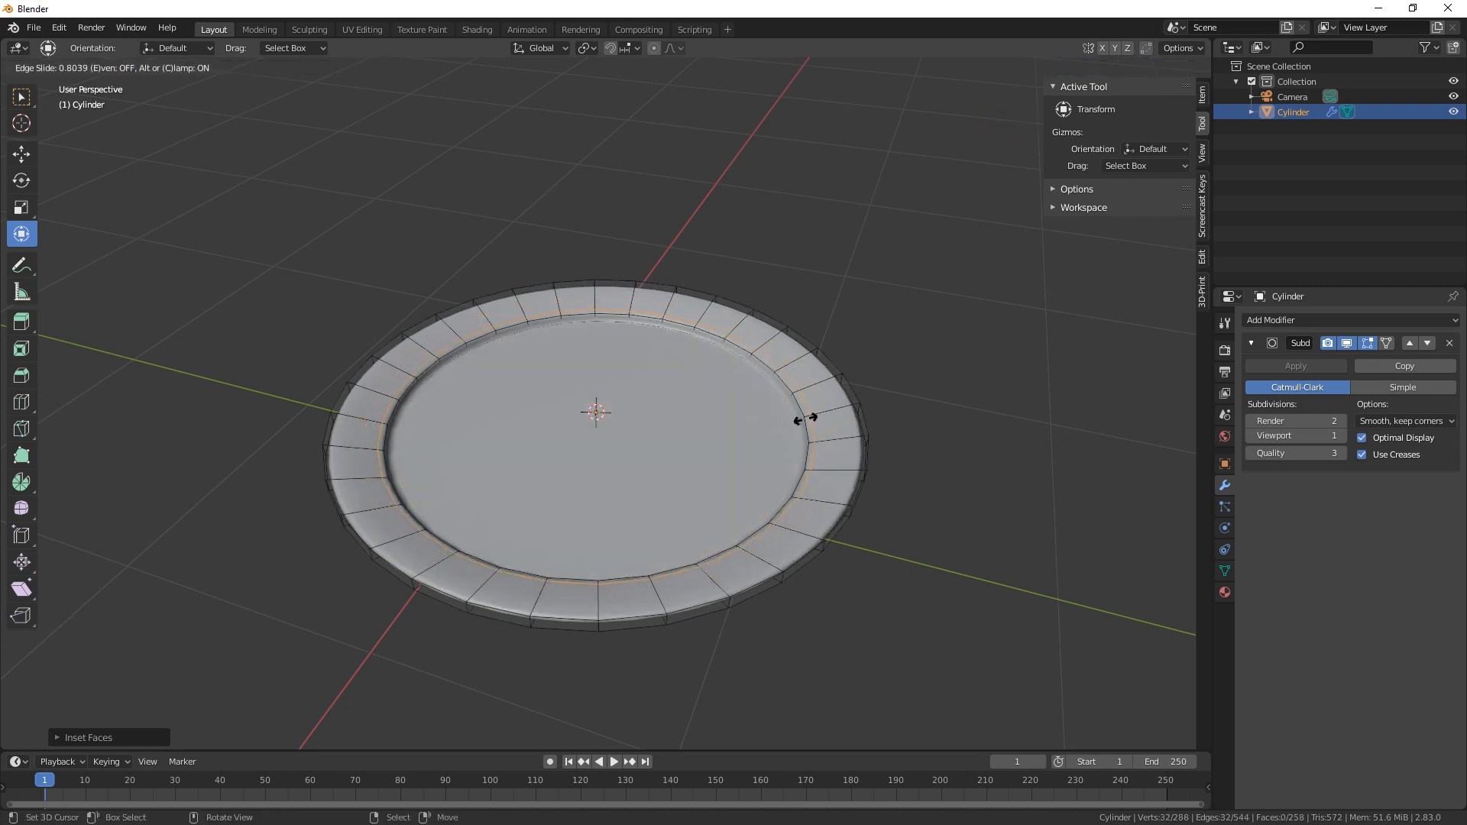
{"action": "left_click", "coordinate": [804, 417]}
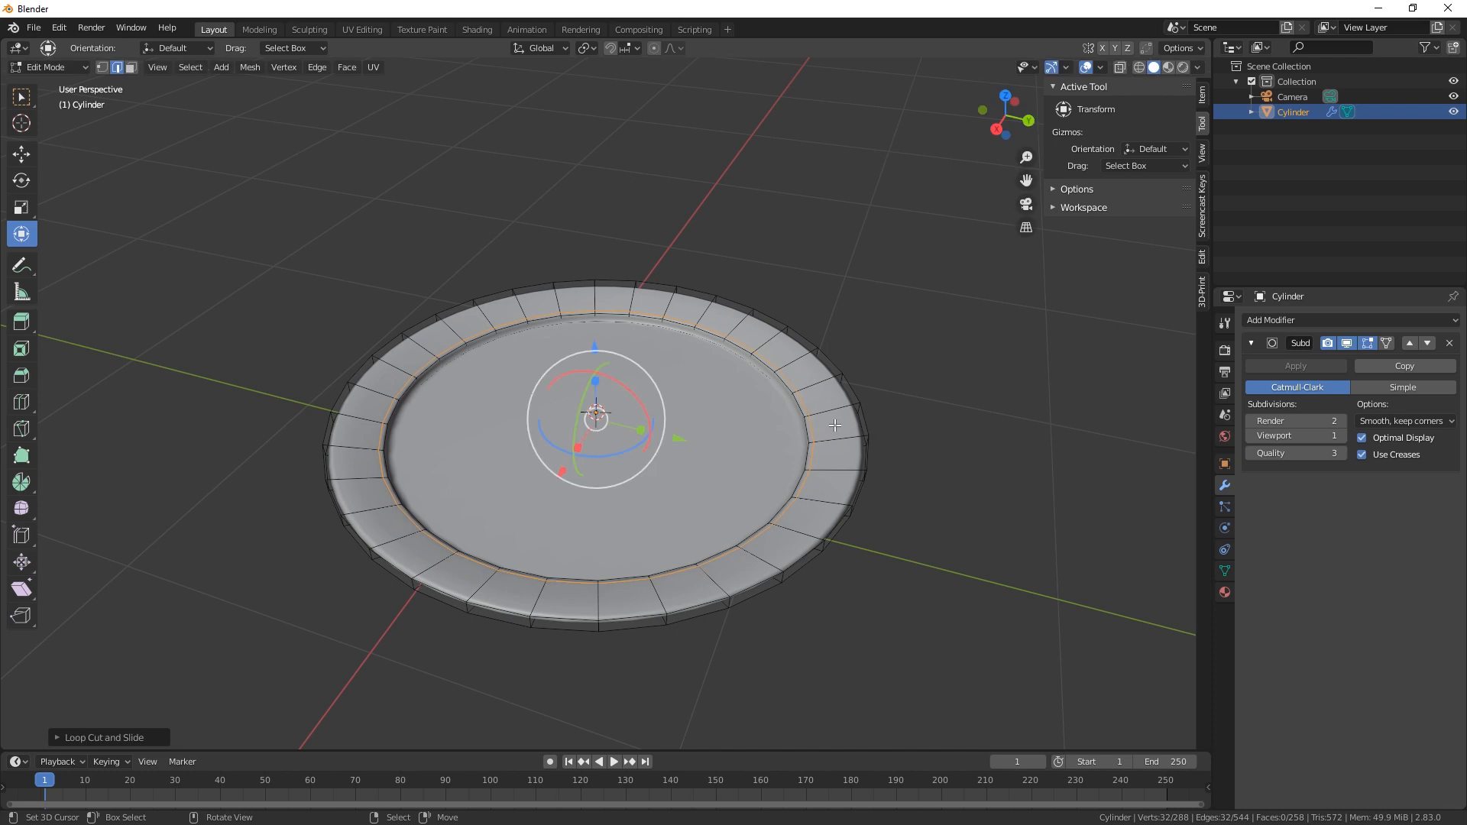
{"action": "middle_click_drag", "start_coordinate": [834, 425], "coordinate": [923, 622]}
{"action": "scroll", "coordinate": [919, 527], "scroll_direction": "up", "scroll_amount": 1}
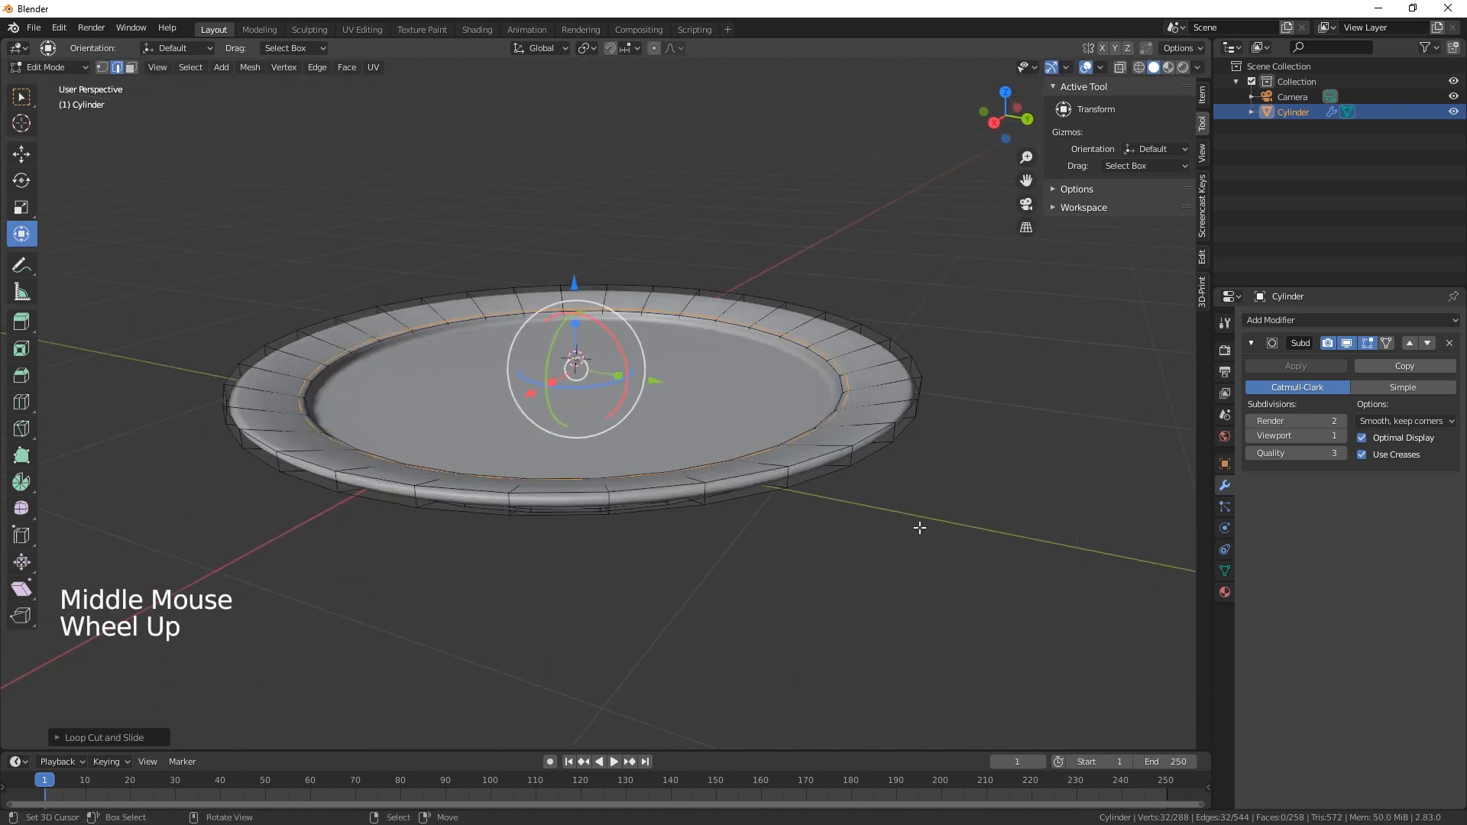
Return to Object Mode and duplicate the finished plate, placing the copy slightly above the original
{"action": "middle_click_drag", "start_coordinate": [919, 527], "coordinate": [841, 577]}
{"action": "key", "text": "Tab"}
{"action": "scroll", "coordinate": [859, 562], "scroll_direction": "down", "scroll_amount": 1}
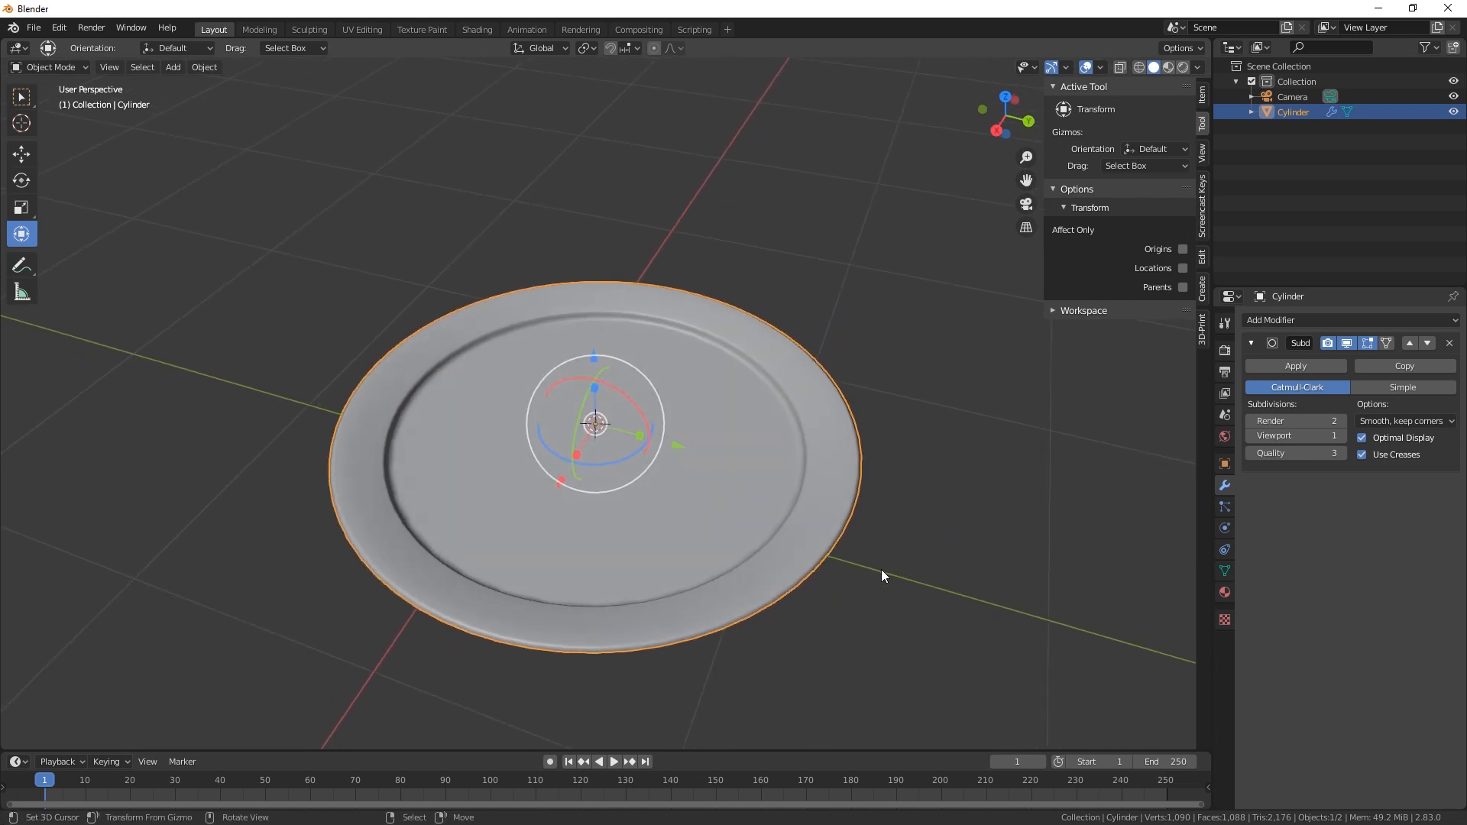
{"action": "middle_click_drag", "start_coordinate": [896, 552], "coordinate": [846, 573]}
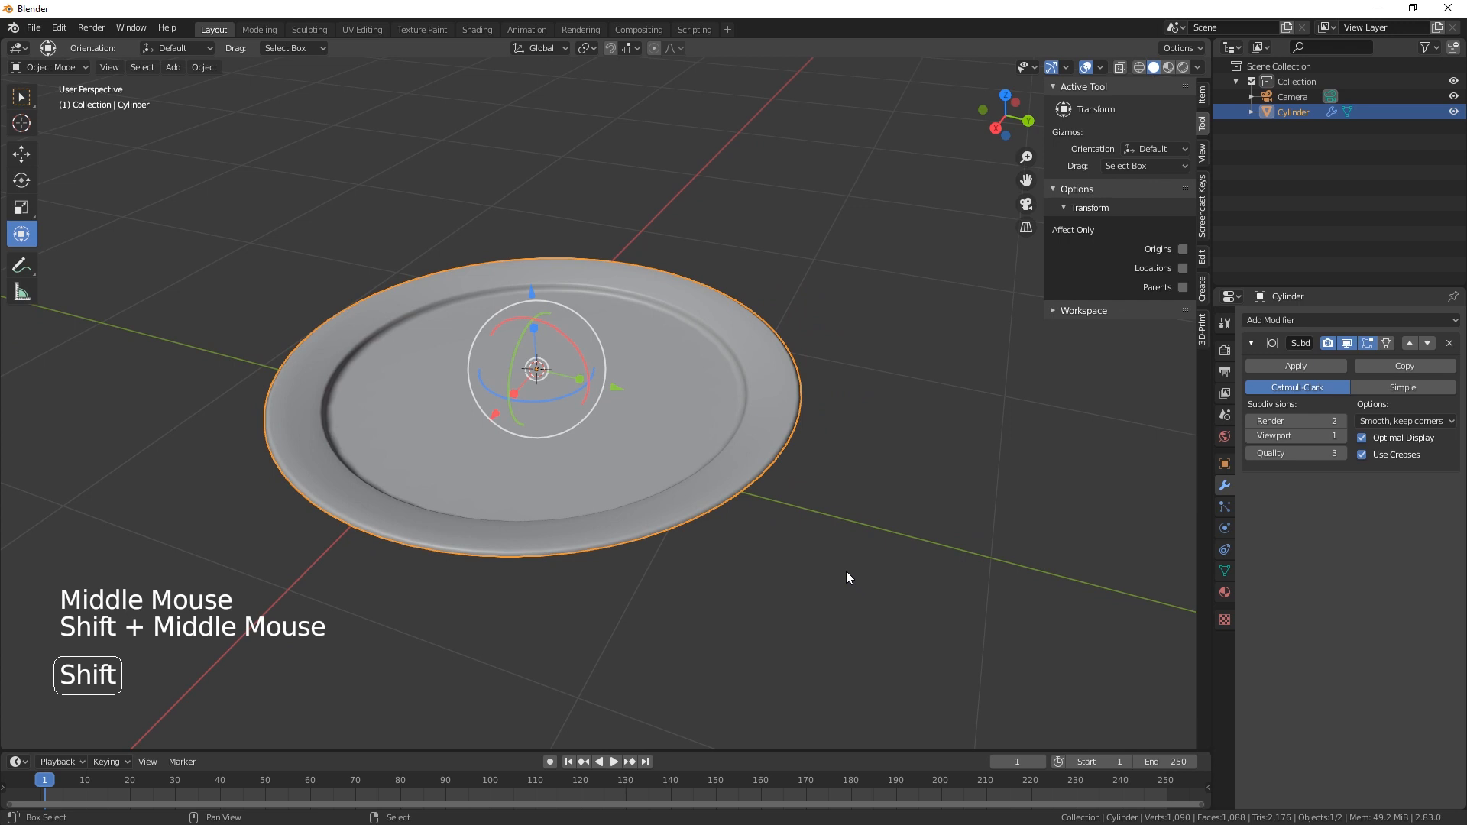
{"action": "key", "text": "shift+d"}
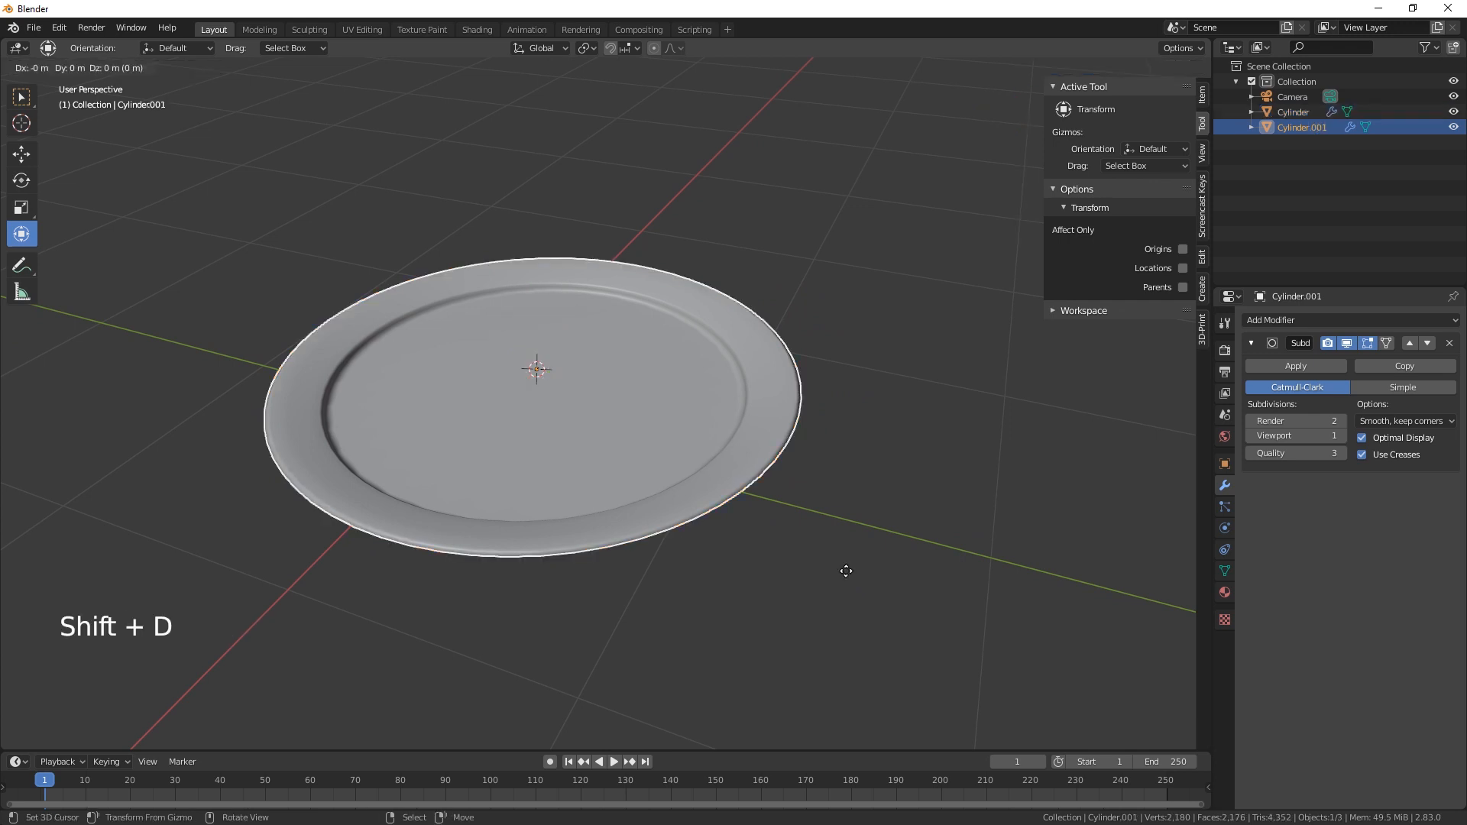
{"action": "left_click", "coordinate": [843, 565]}
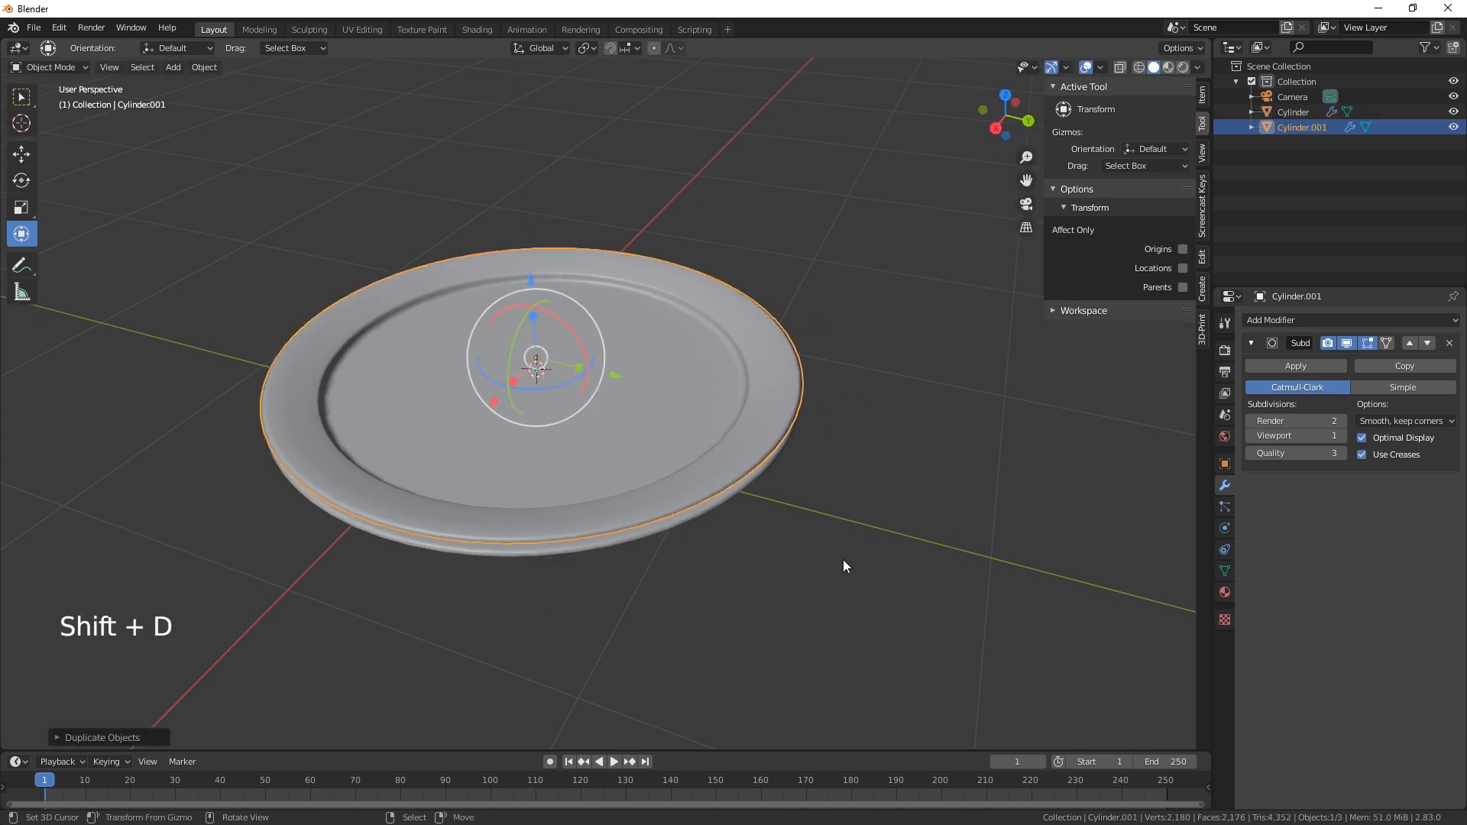
{"action": "key", "text": "shift+d"}
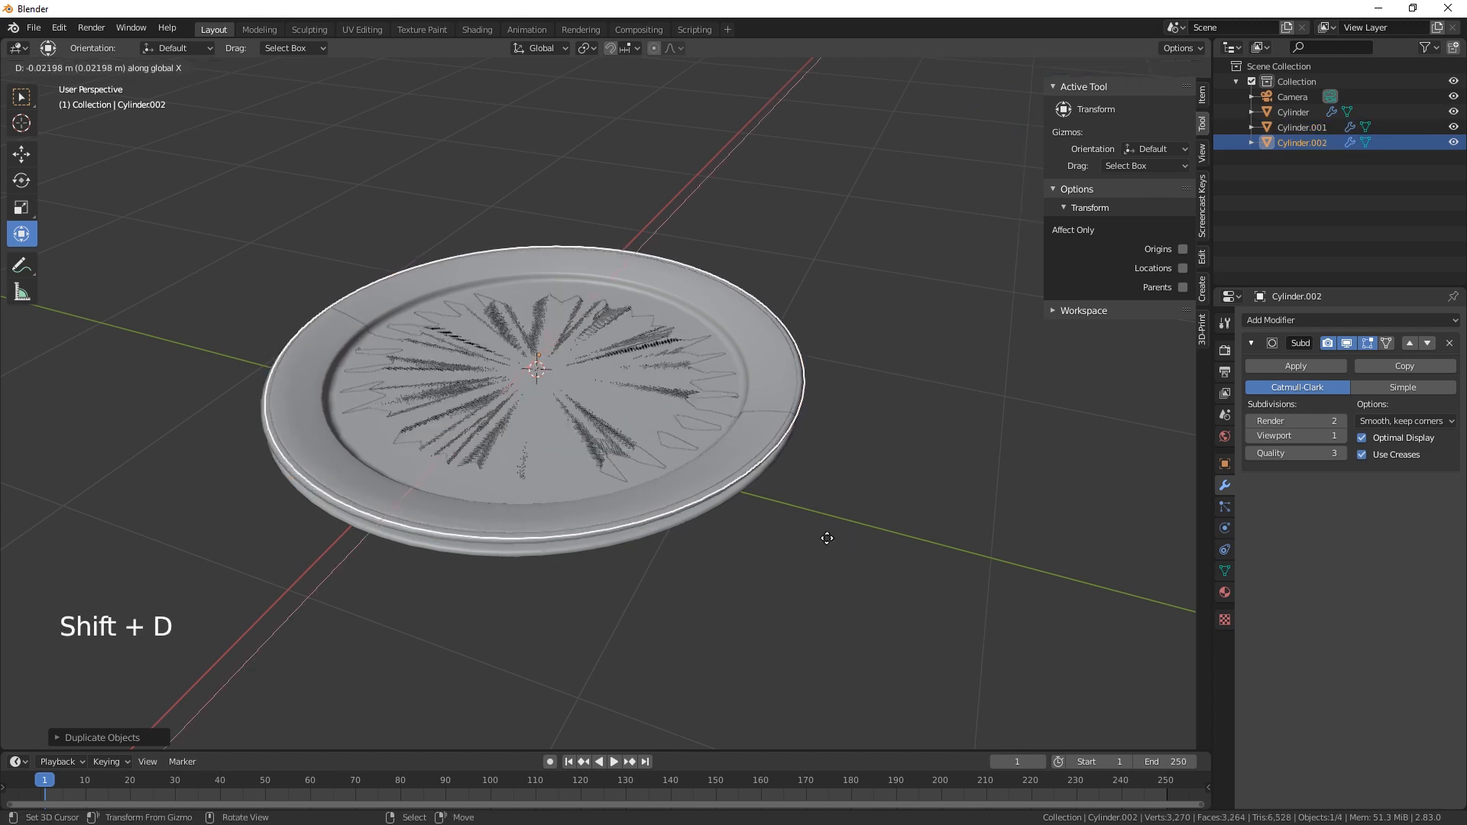
{"action": "left_click", "coordinate": [827, 542]}
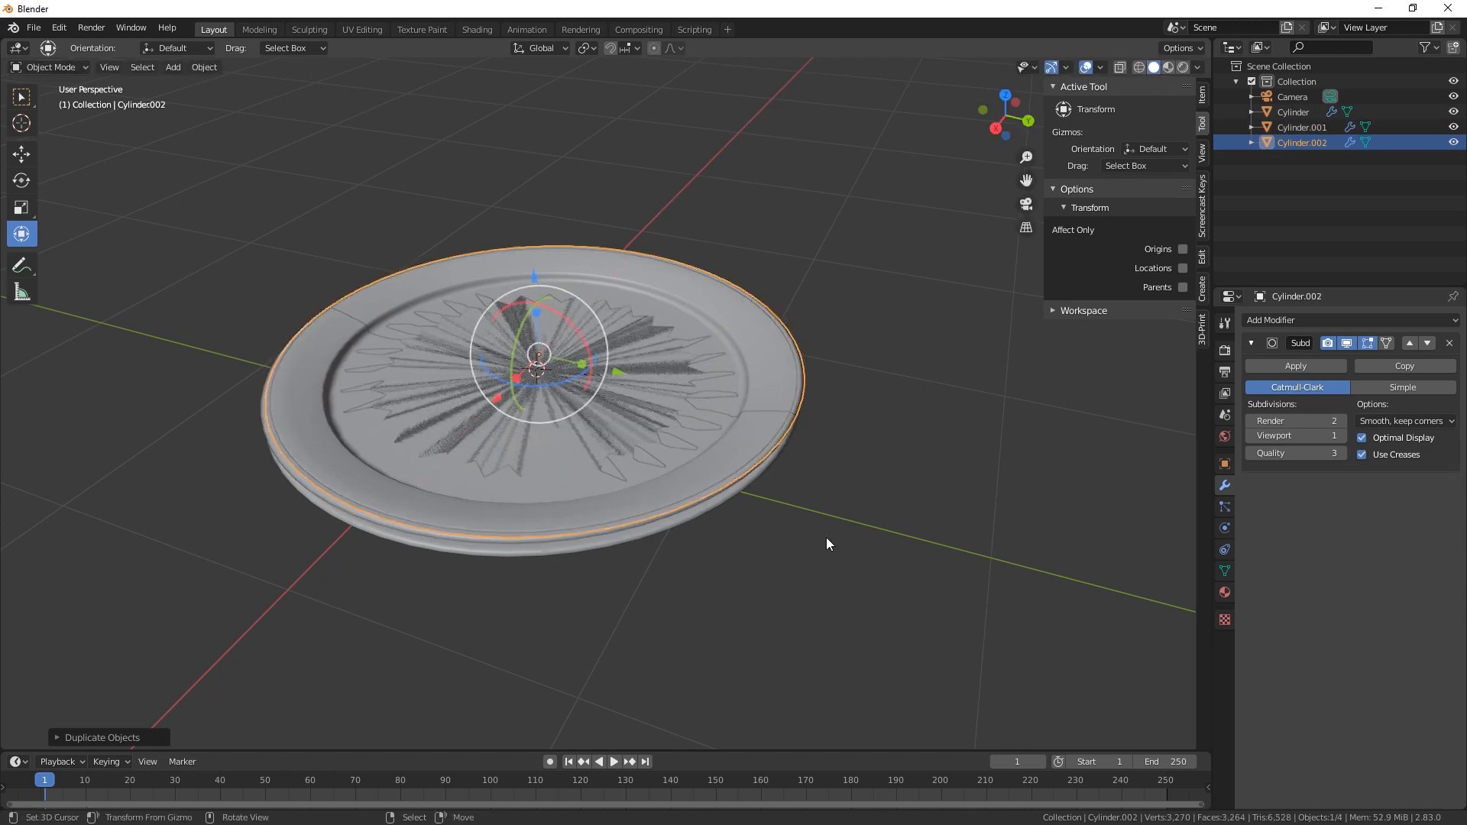
{"action": "key", "text": "ctrl+z"}
Stack two more plate copies along the Z axis, raised by about 0.039 m and about 0.056 m
{"action": "key", "text": "shift+d"}
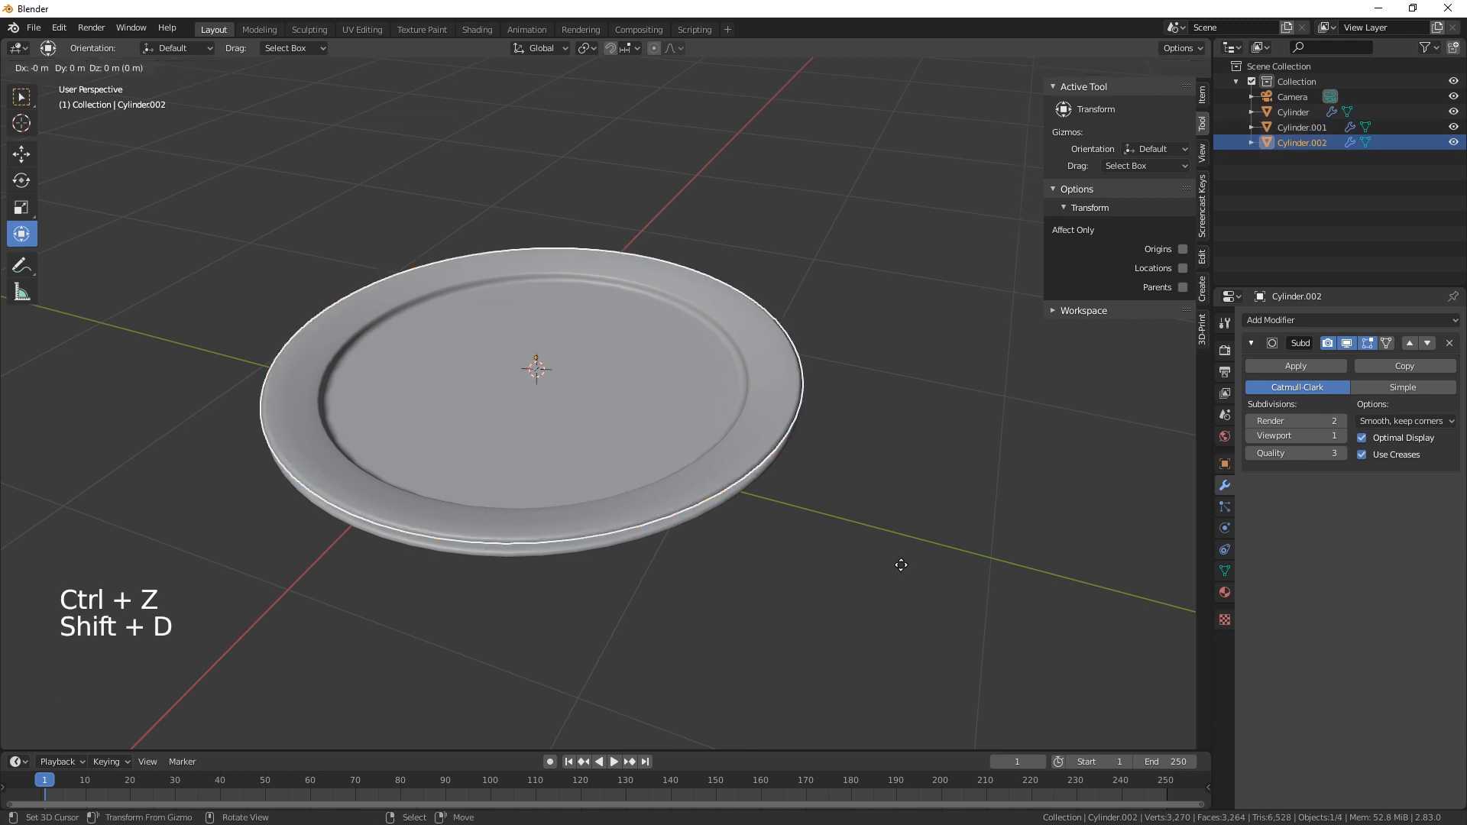
{"action": "key", "text": "z"}
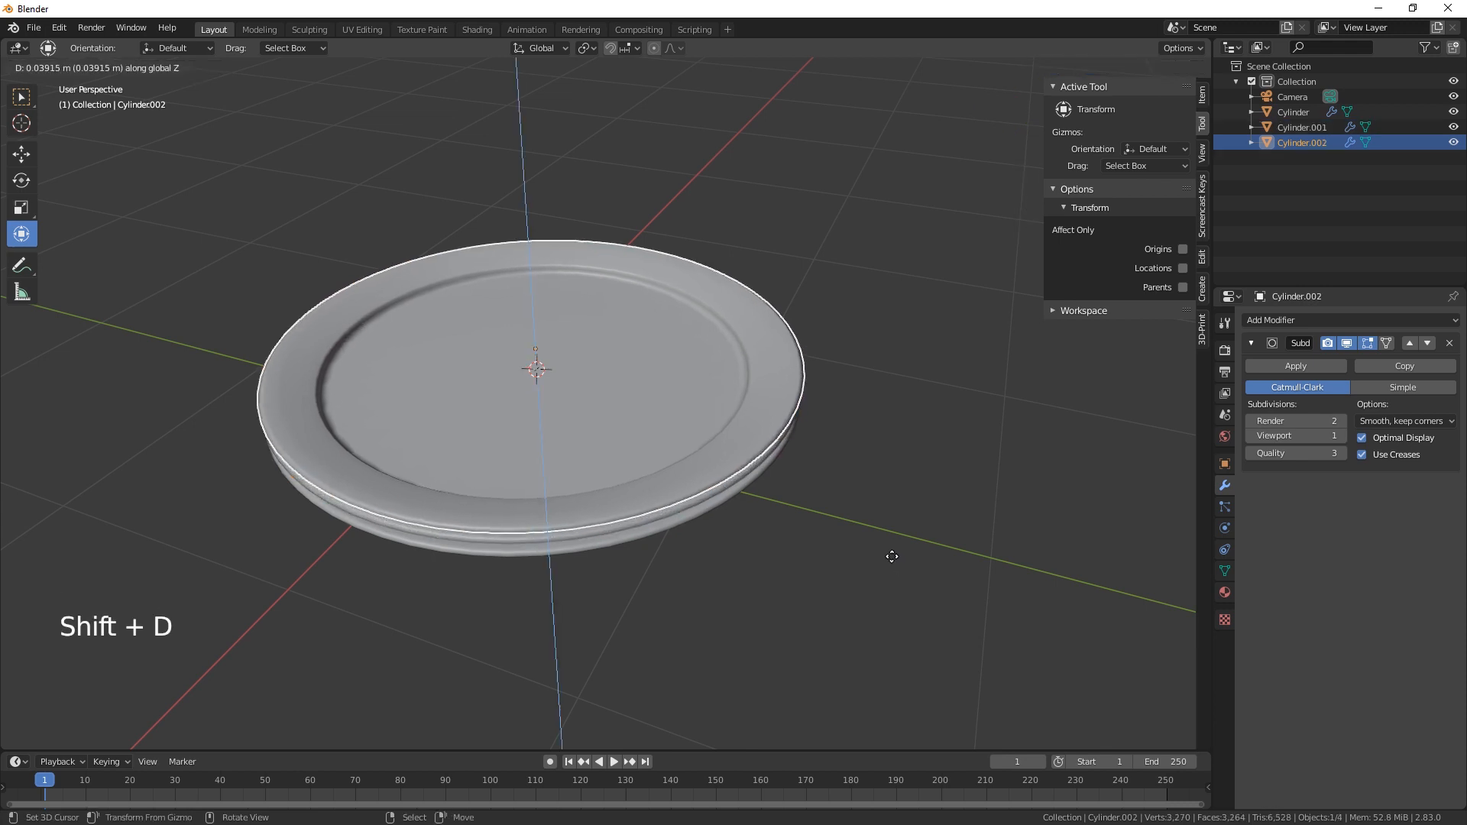
{"action": "left_click", "coordinate": [891, 556]}
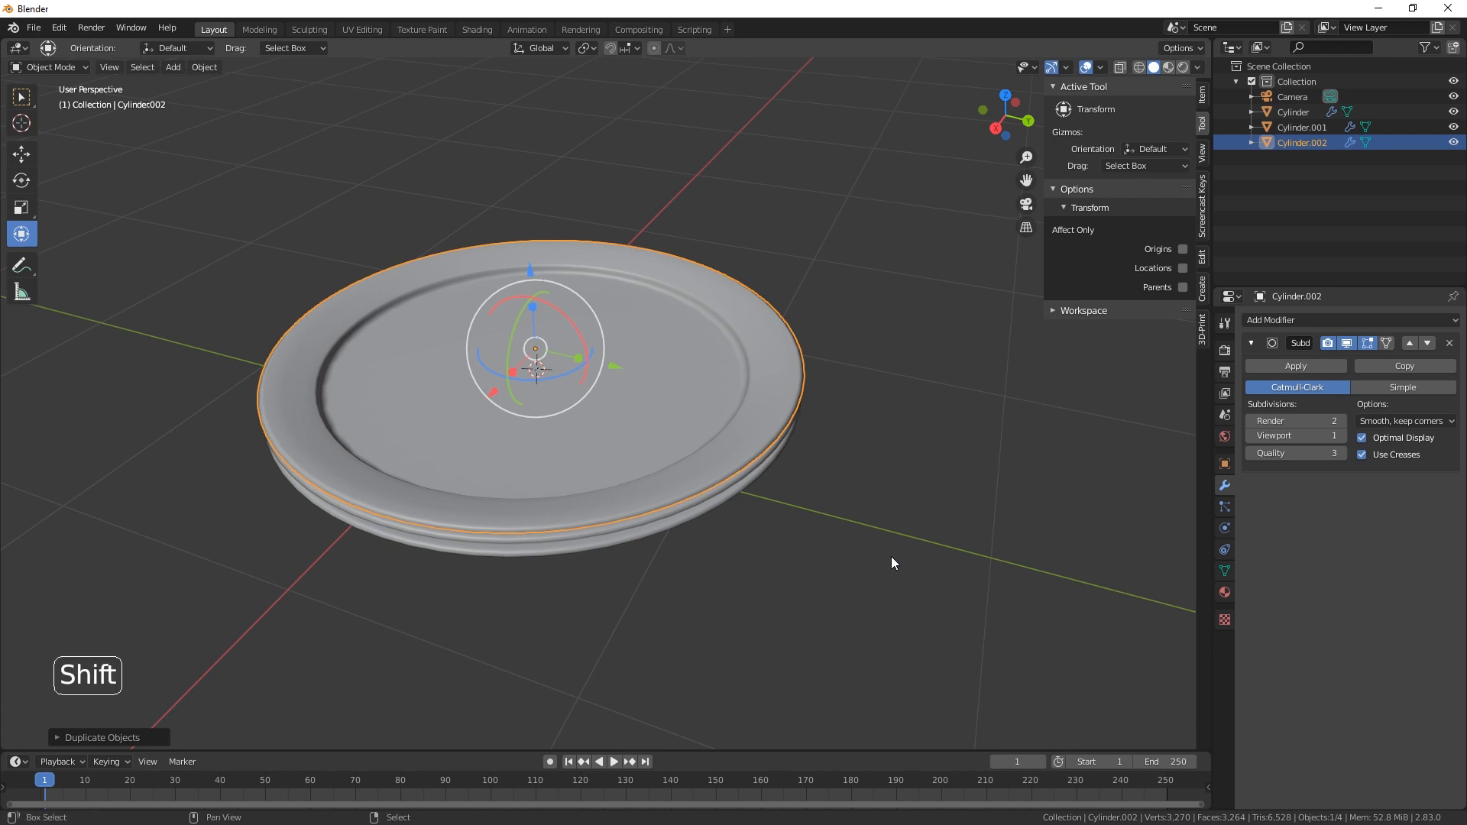
{"action": "key", "text": "shift+d"}
{"action": "key", "text": "z"}
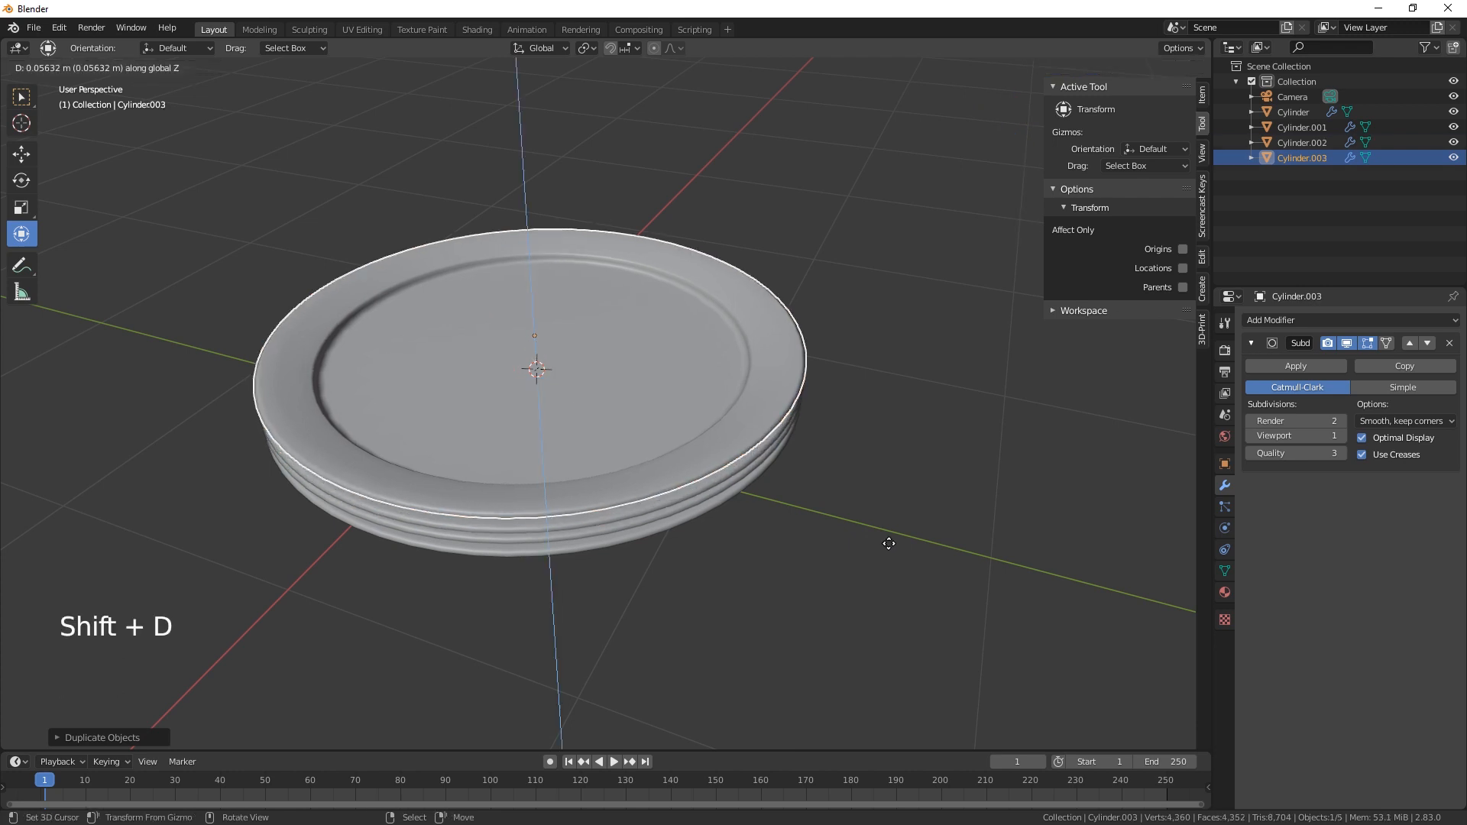
{"action": "left_click", "coordinate": [888, 545]}
Select all four stacked plates and duplicate the stack along the Y axis, clear of the original
{"action": "middle_click_drag", "start_coordinate": [889, 547], "coordinate": [920, 575]}
{"action": "right_click", "coordinate": [695, 457], "text": "shift"}
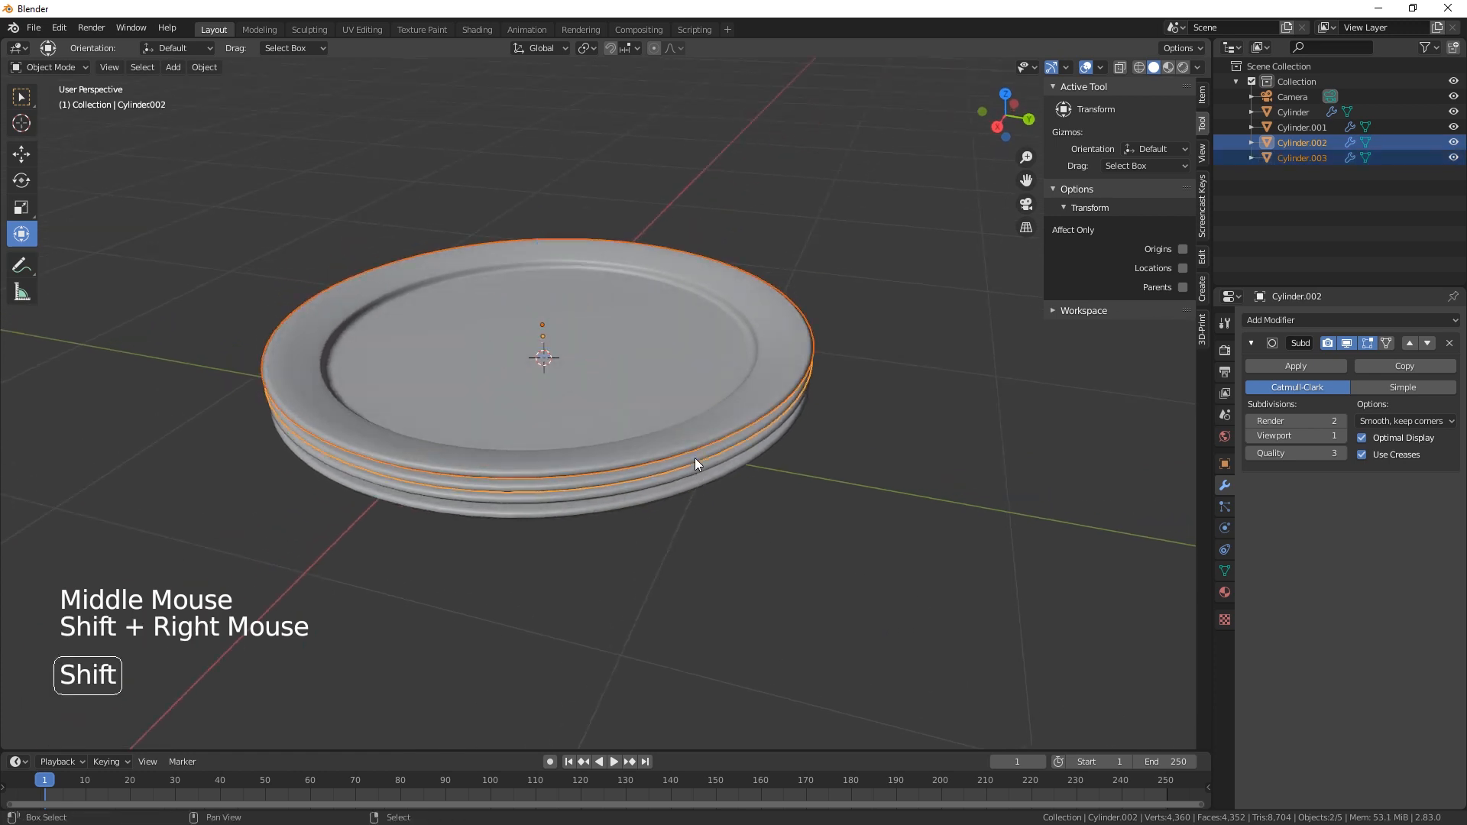
{"action": "right_click", "coordinate": [694, 472], "text": "shift"}
{"action": "right_click", "coordinate": [697, 484], "text": "shift"}
{"action": "middle_click_drag", "start_coordinate": [825, 547], "coordinate": [646, 553], "text": "shift"}
{"action": "scroll", "coordinate": [804, 512], "scroll_direction": "down", "scroll_amount": 3}
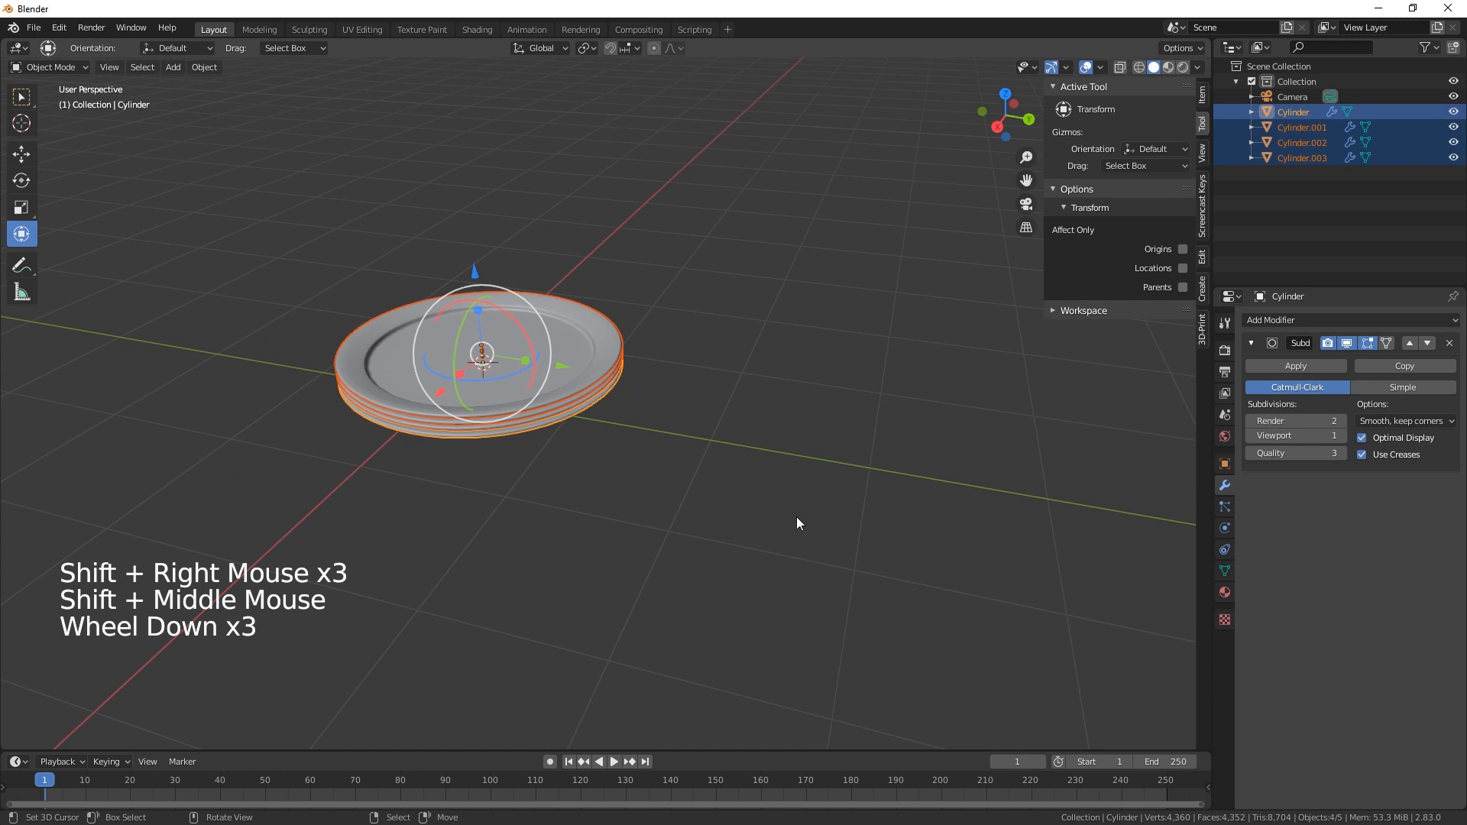
{"action": "key", "text": "shift"}
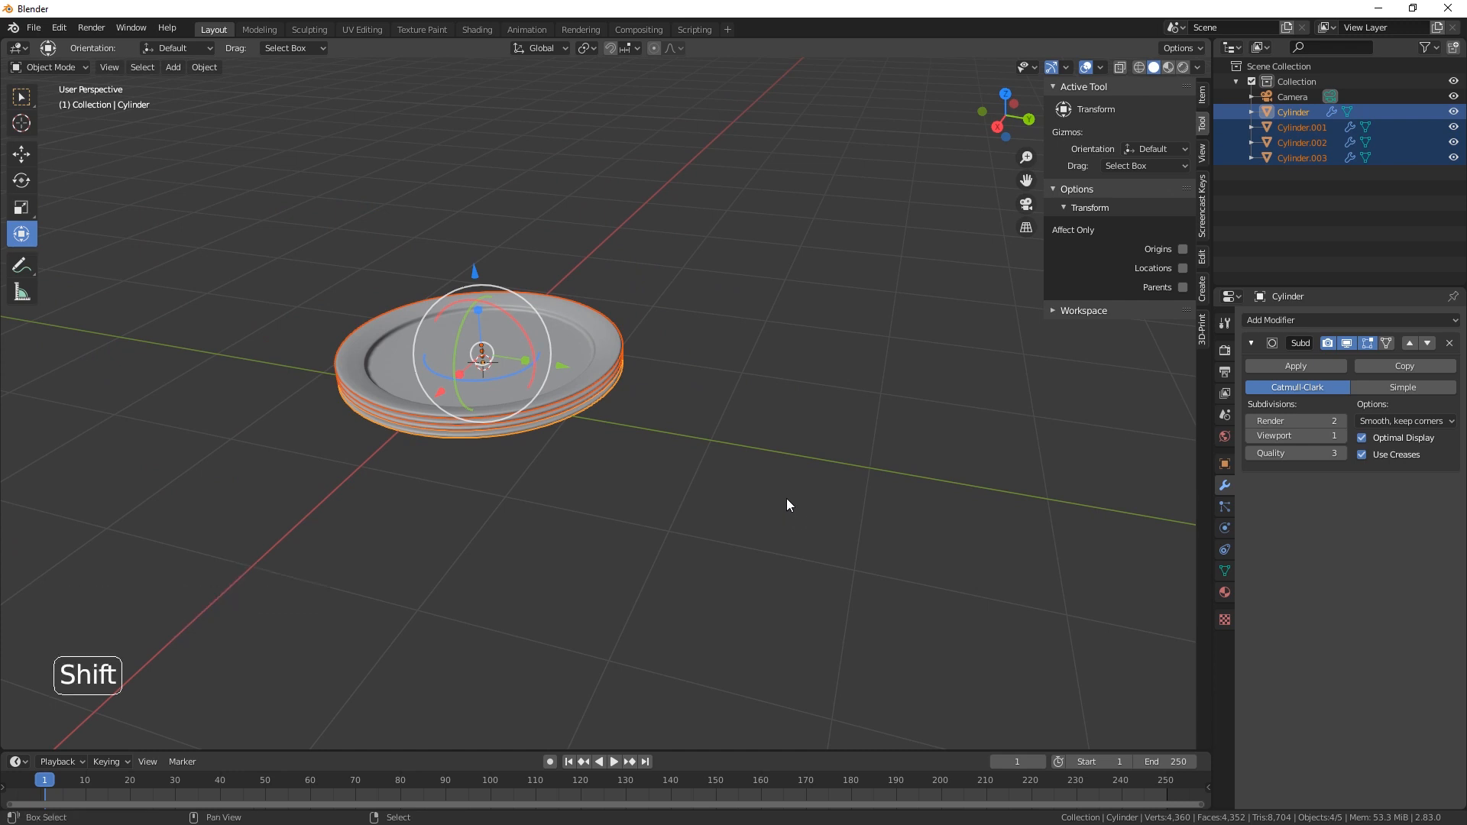
{"action": "key", "text": "shift+d"}
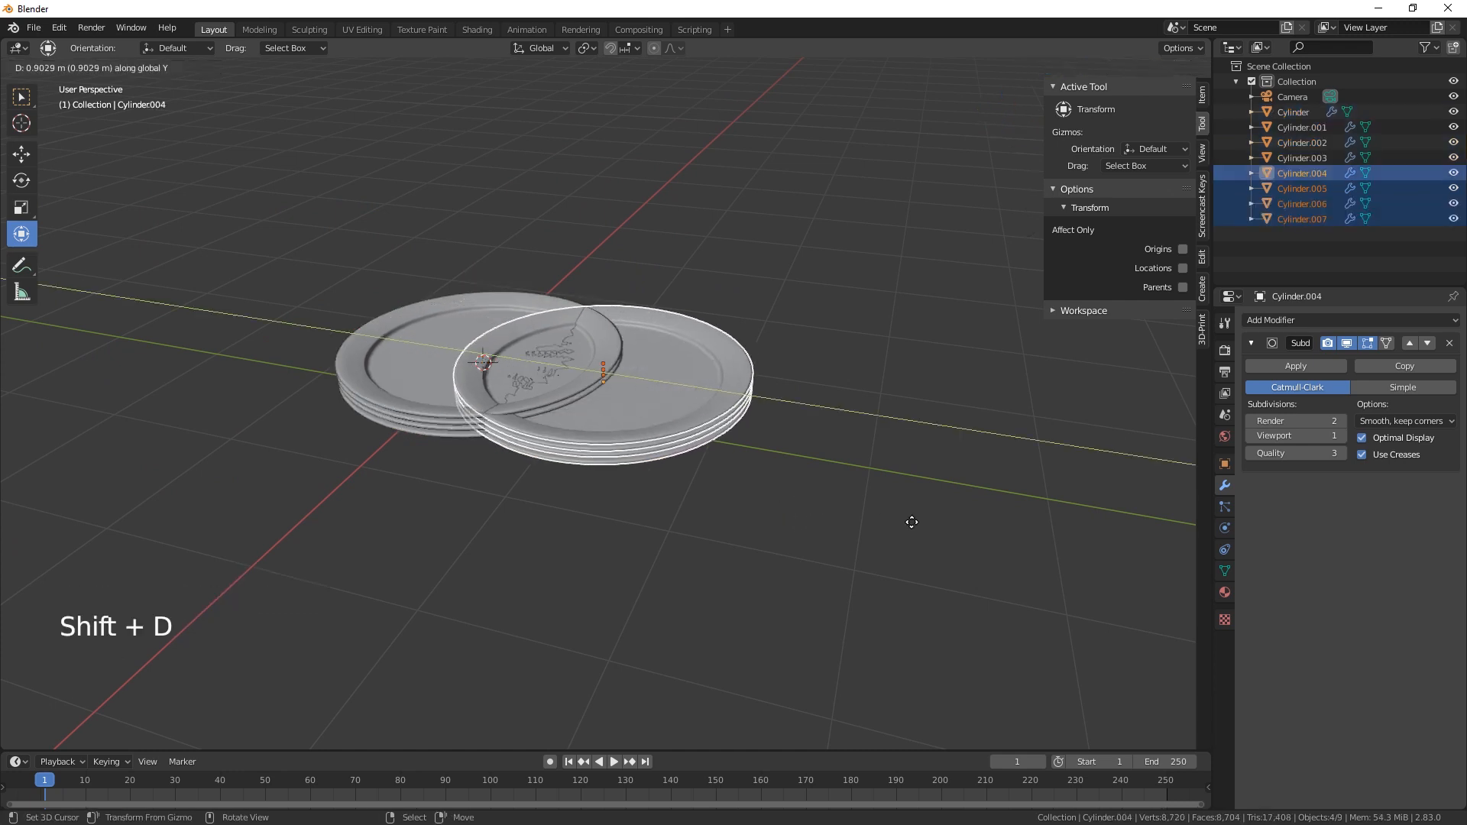
{"action": "left_click", "coordinate": [1093, 573]}
Scale the duplicated stack down to medium plates and reposition it along the Y and X axes beside the large stack
{"action": "key", "text": "s"}
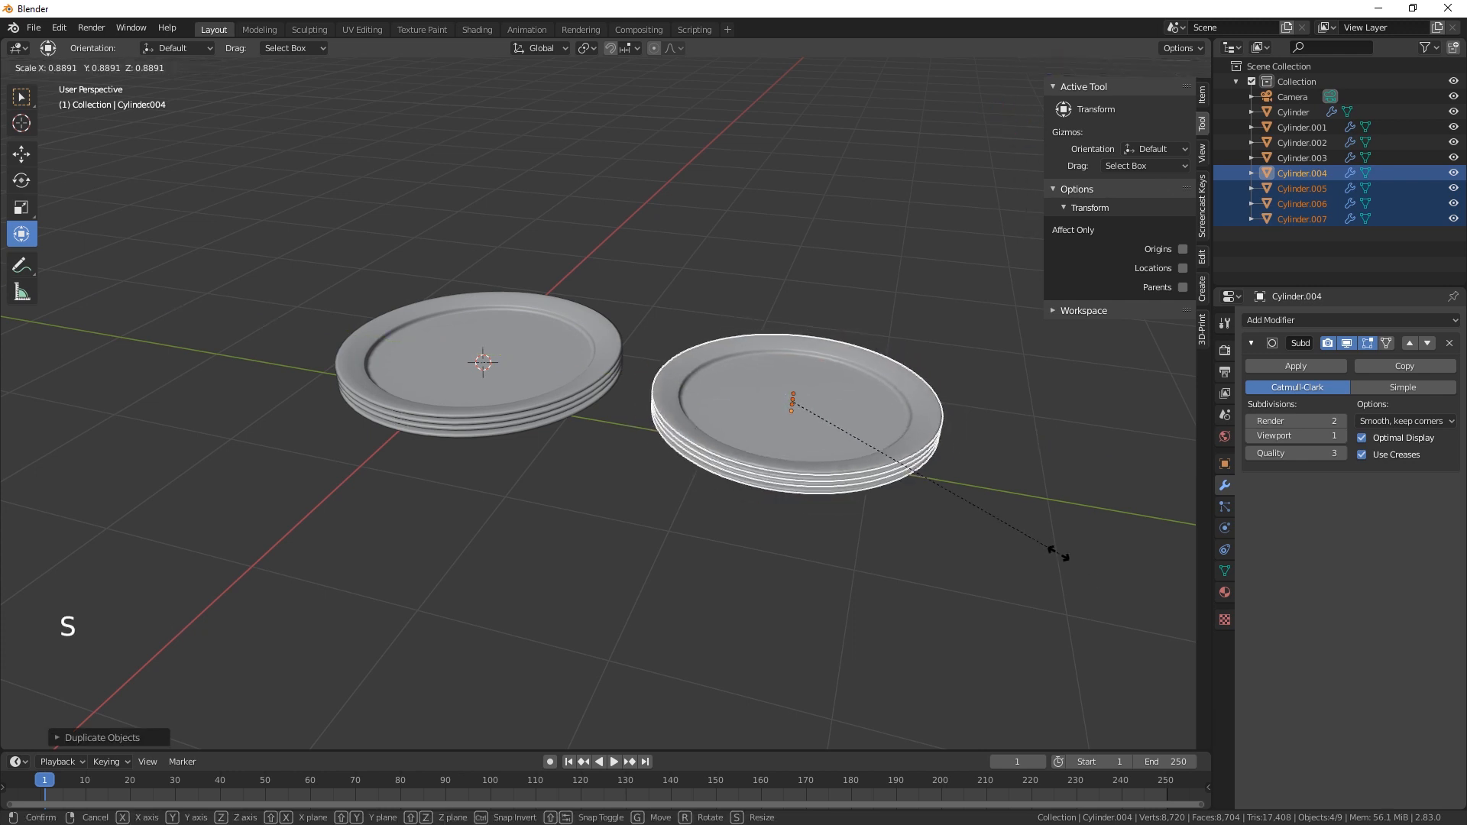
{"action": "left_click", "coordinate": [971, 510]}
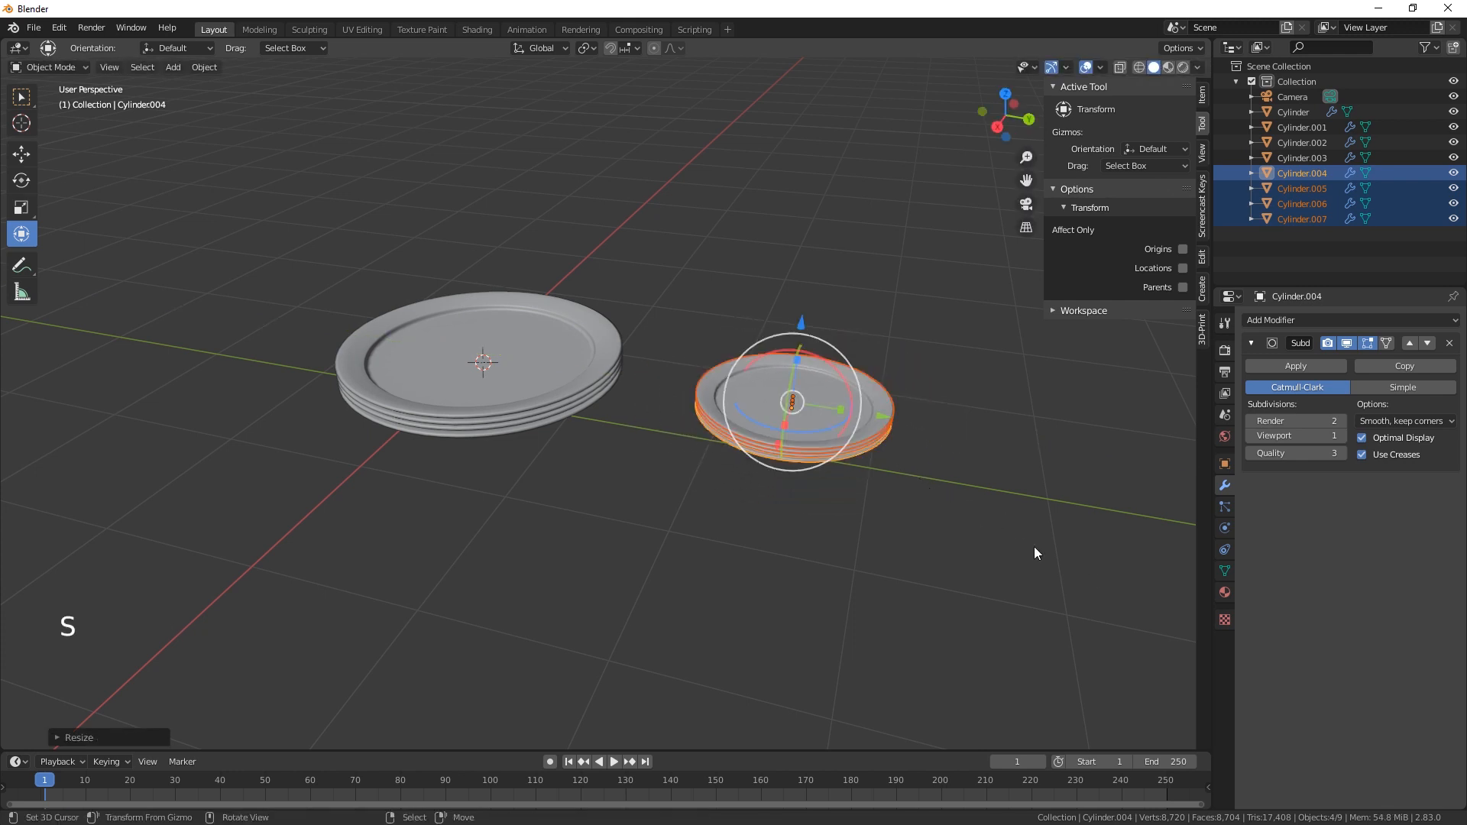
{"action": "left_click_drag", "start_coordinate": [886, 414], "coordinate": [825, 417]}
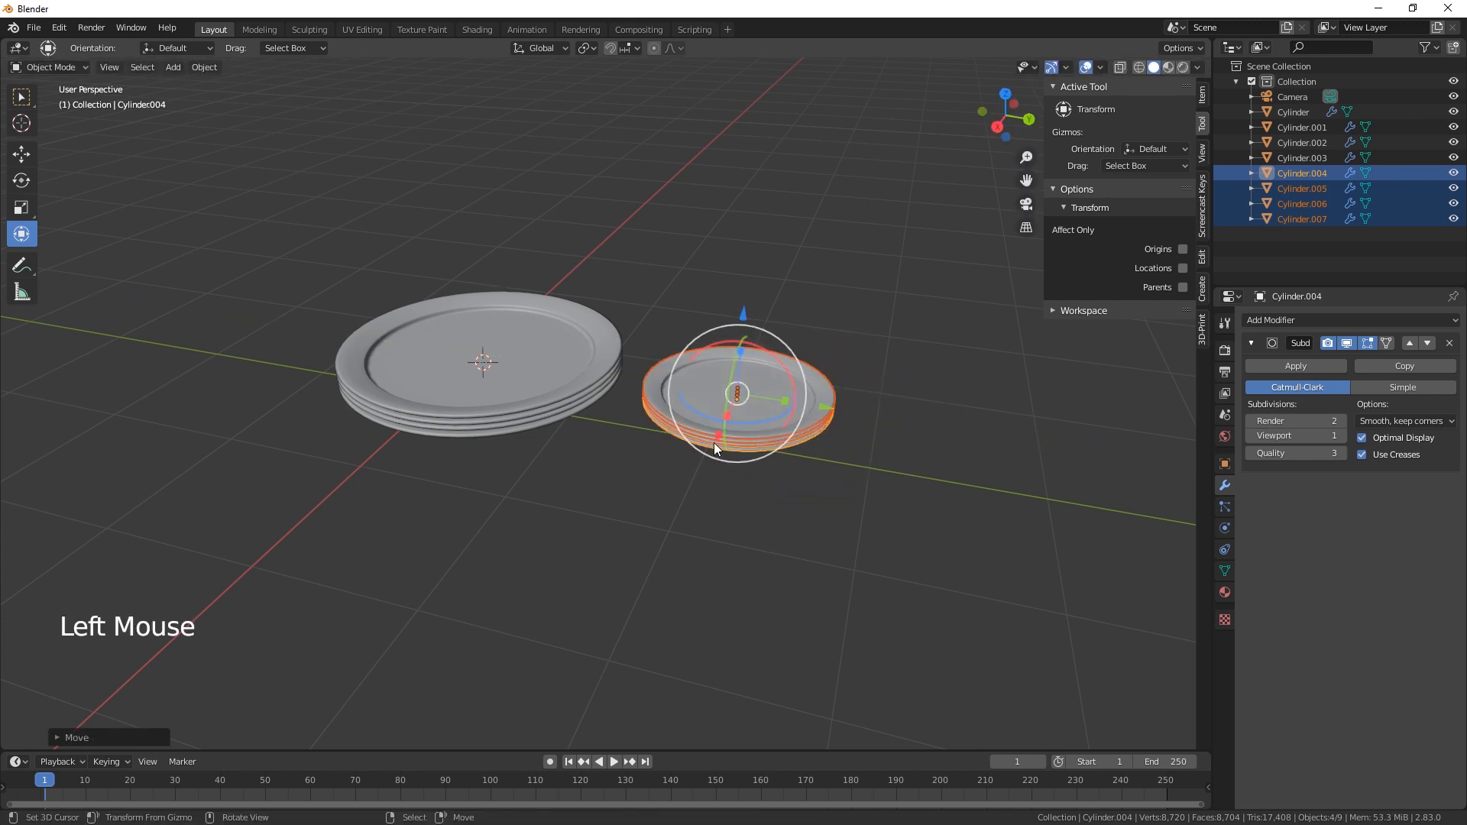
{"action": "left_click_drag", "start_coordinate": [715, 439], "coordinate": [724, 403]}
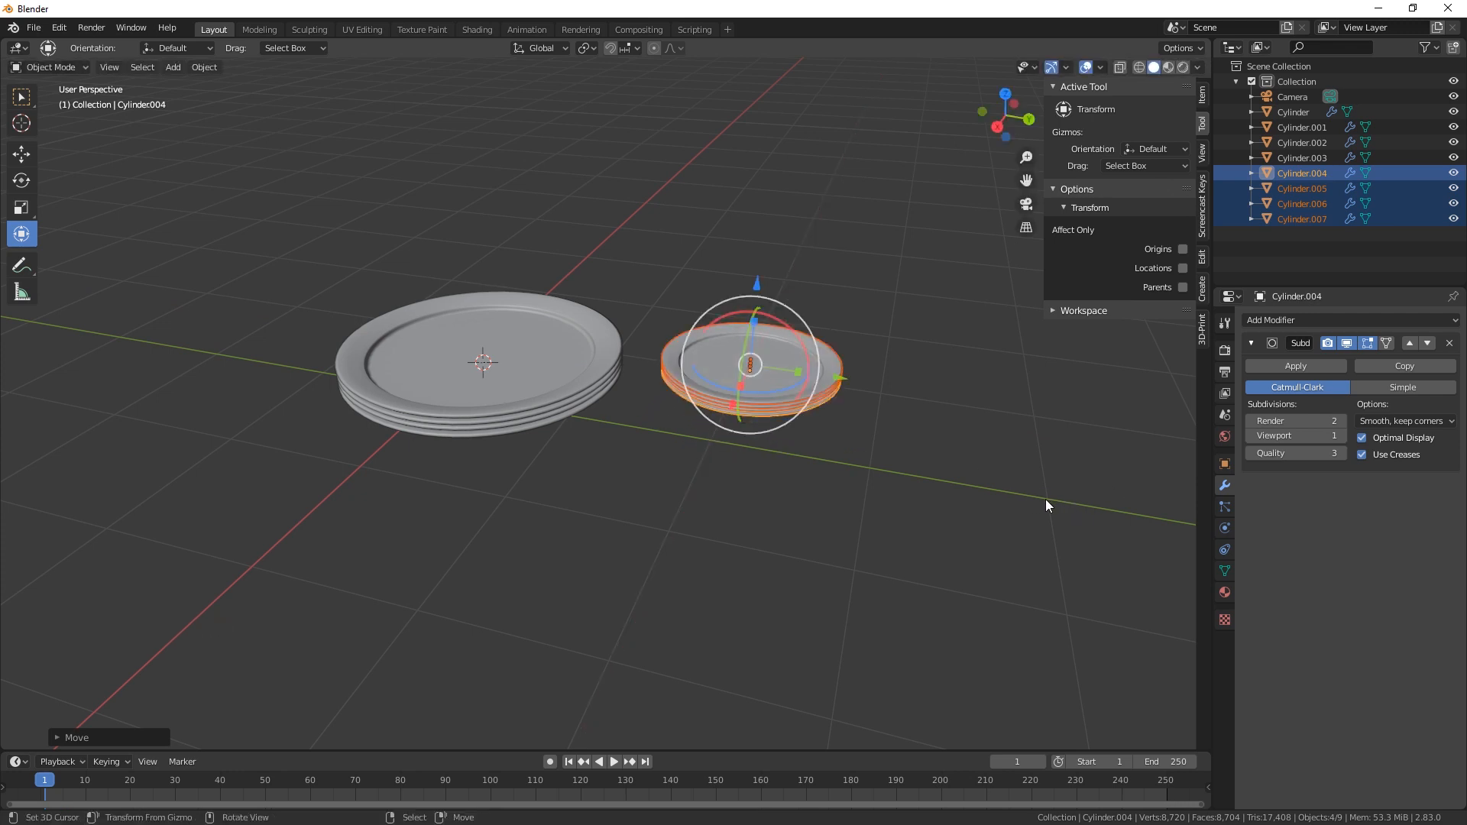
Duplicate the medium plate stack along the X axis, in front of the other two stacks
{"action": "middle_click_drag", "start_coordinate": [1029, 502], "coordinate": [972, 506]}
{"action": "key", "text": "shift+d"}
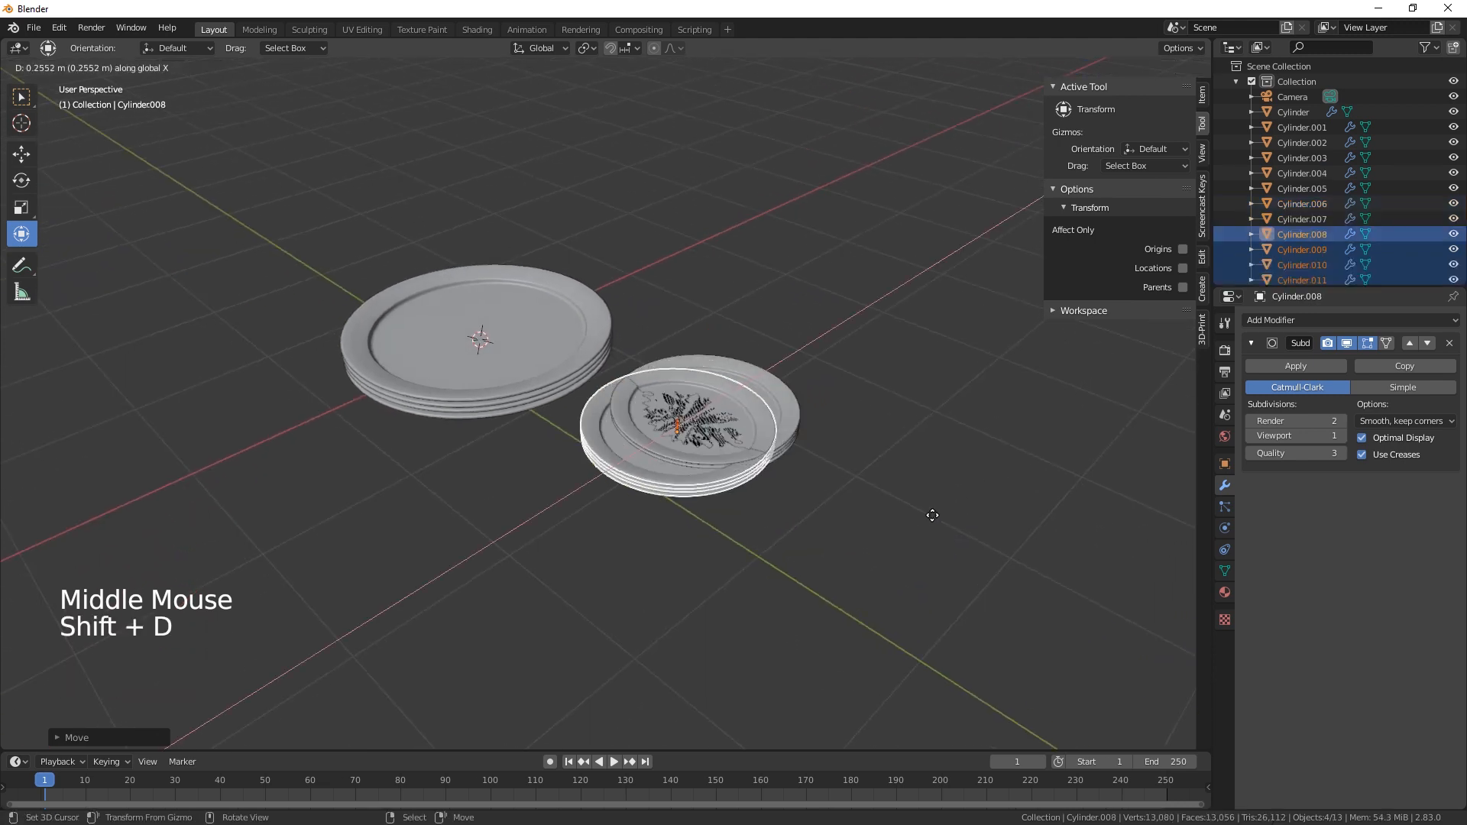
{"action": "left_click", "coordinate": [851, 568]}
Scale the third stack down to small plates and shift it along the Y axis in front of the other stacks
{"action": "key", "text": "s"}
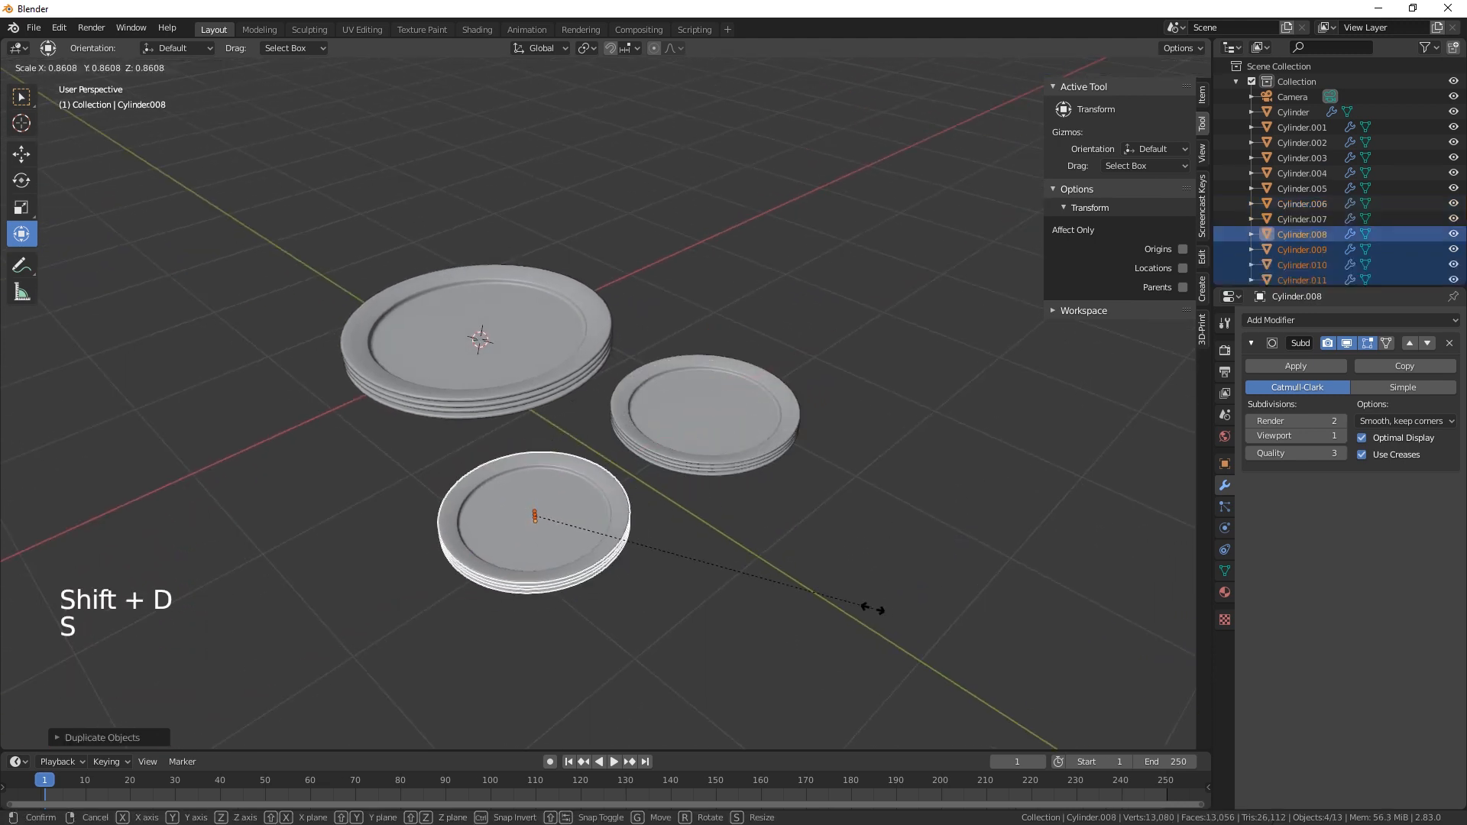
{"action": "left_click", "coordinate": [718, 572]}
{"action": "middle_click_drag", "start_coordinate": [741, 601], "coordinate": [826, 574]}
{"action": "left_click_drag", "start_coordinate": [837, 448], "coordinate": [786, 471]}
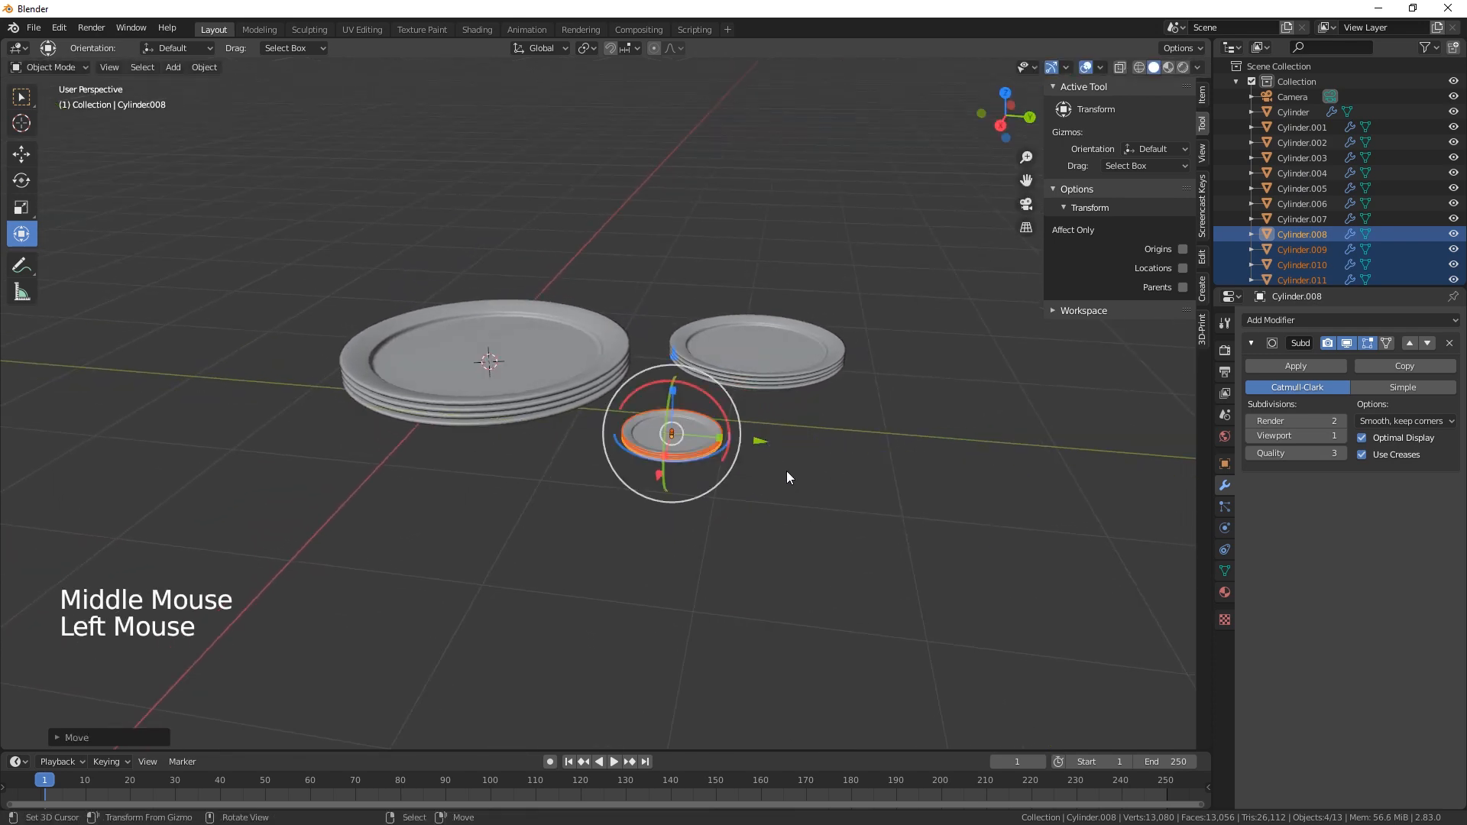
Add a mesh plane and scale it up so it extends beneath all three plate stacks
{"action": "key", "text": "shift+a"}
{"action": "mouse_move", "coordinate": [788, 479]}
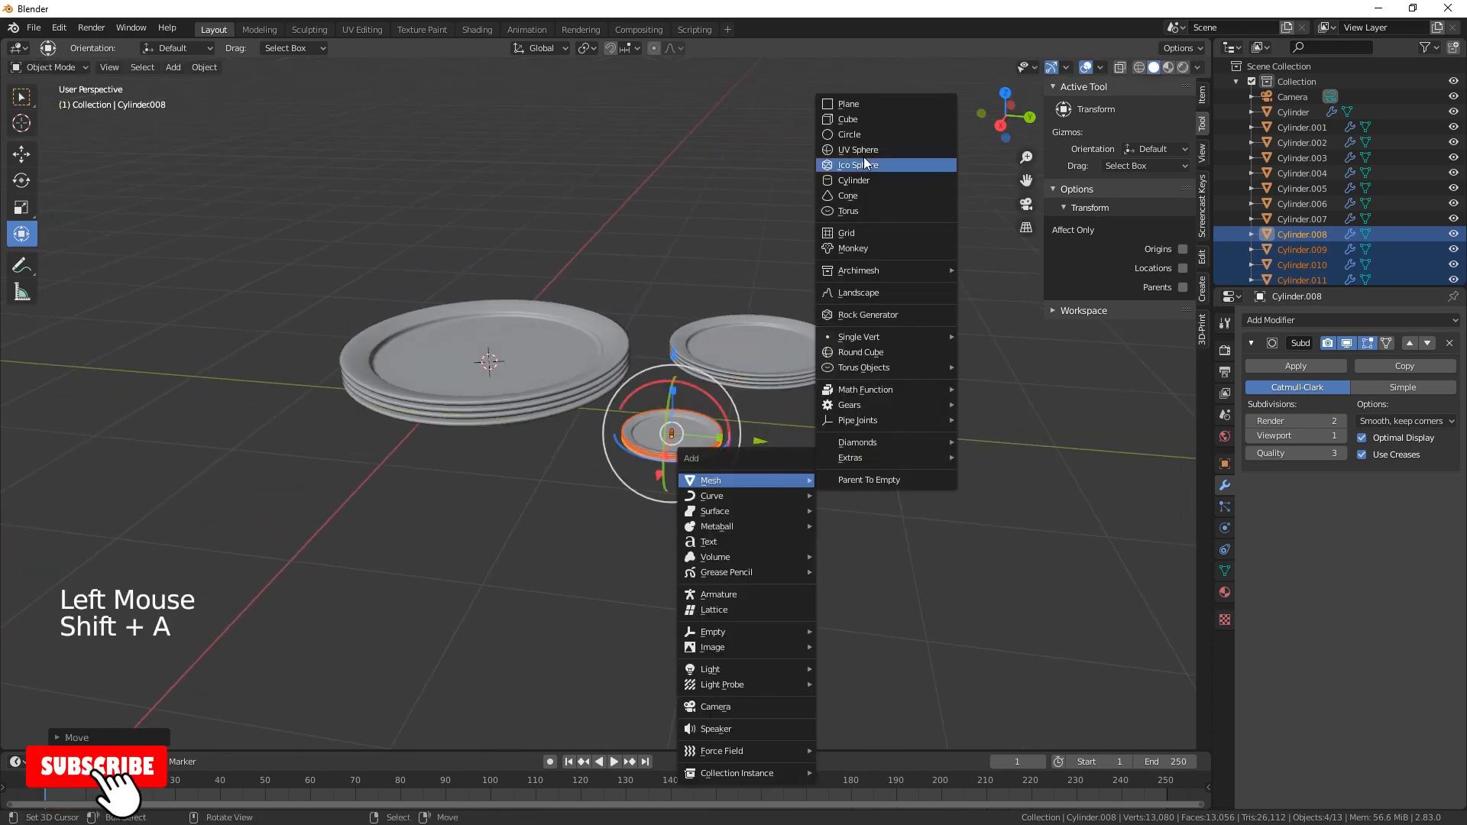
{"action": "left_click", "coordinate": [854, 105]}
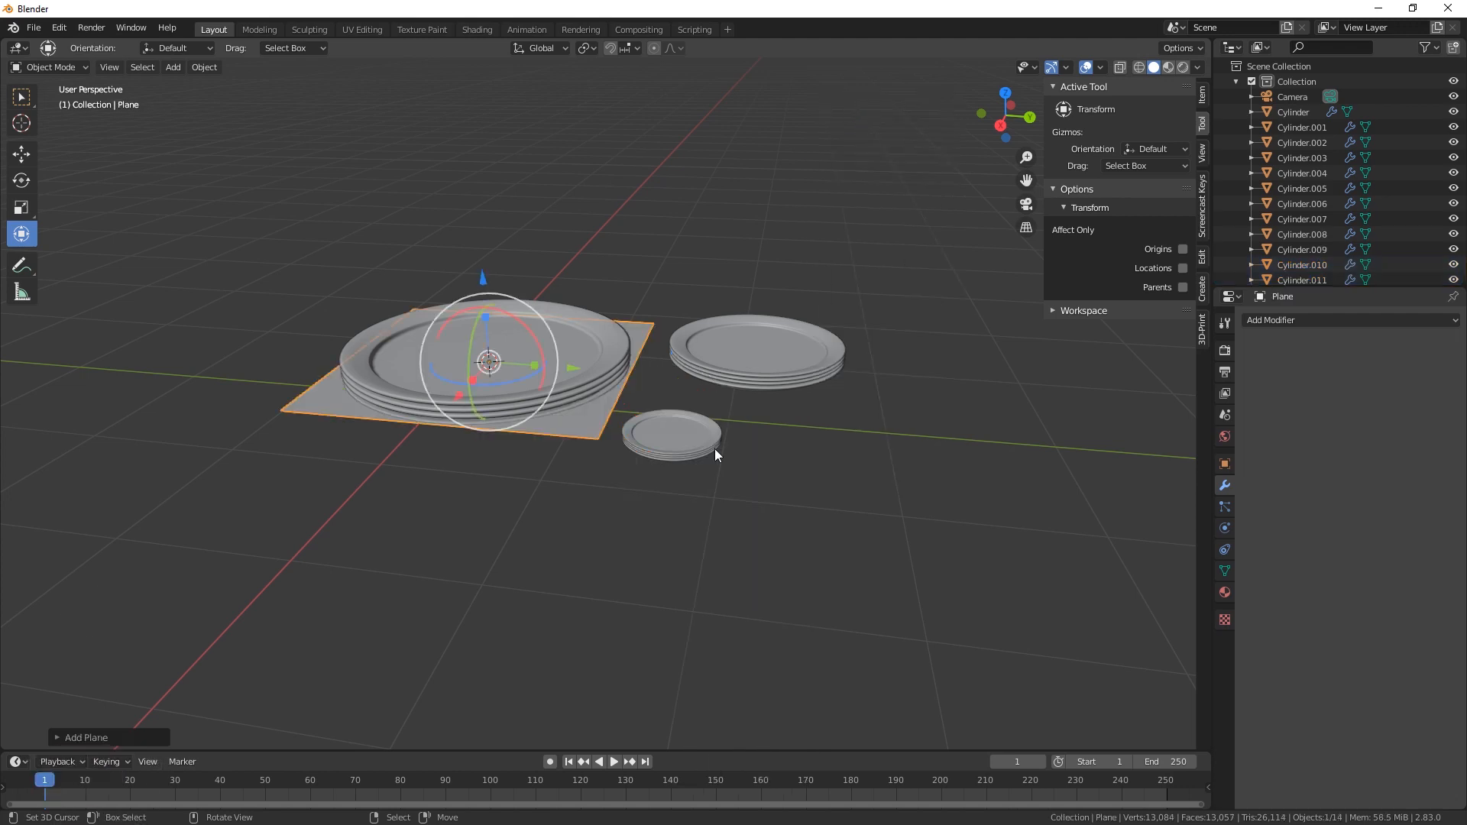
{"action": "key", "text": "s"}
{"action": "left_click", "coordinate": [1142, 637]}
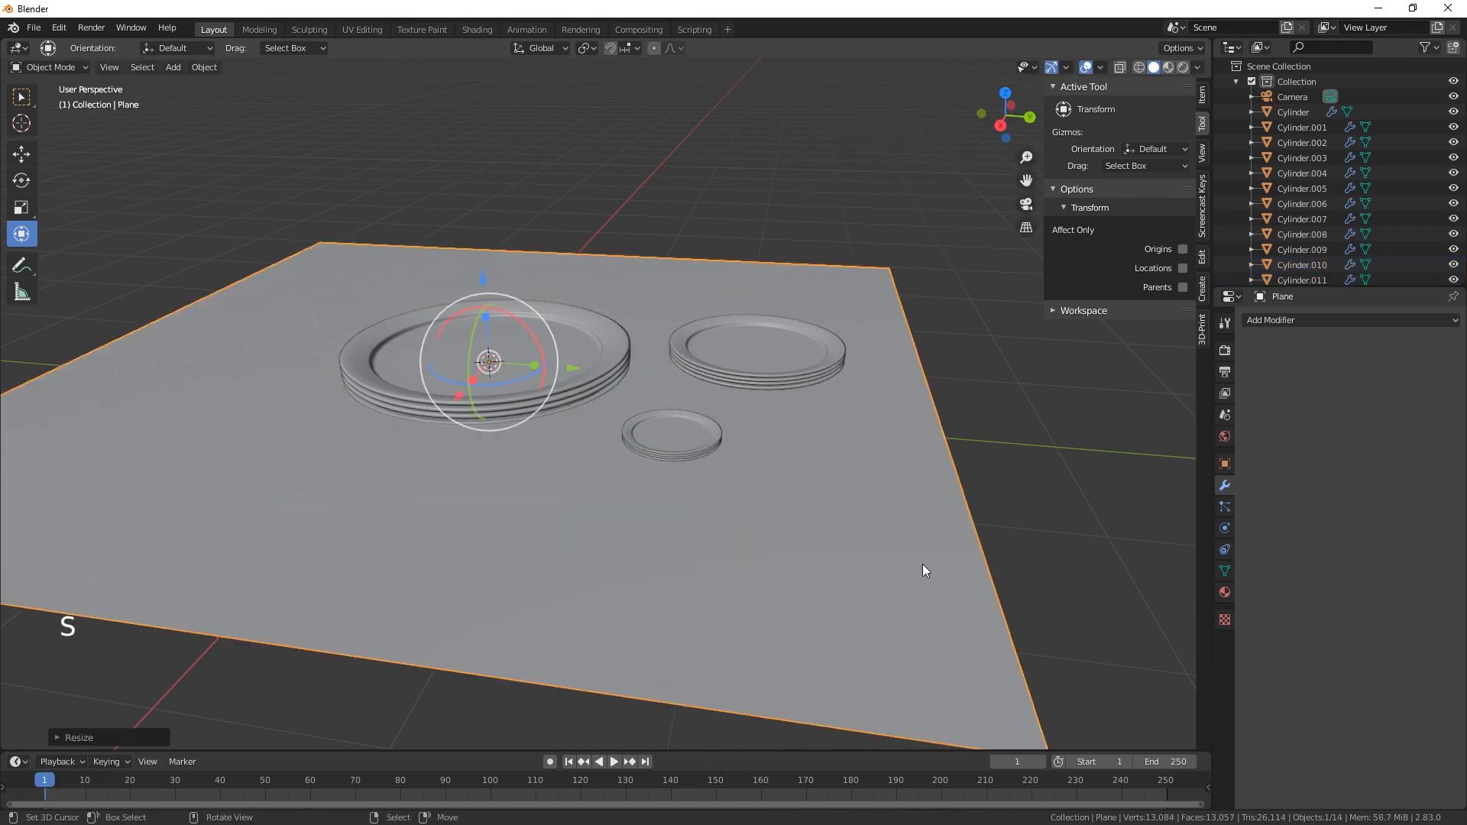
Move the ground plane along the Y axis to sit more centrally beneath the plate stacks
{"action": "middle_click_drag", "start_coordinate": [795, 543], "coordinate": [894, 588], "text": "shift"}
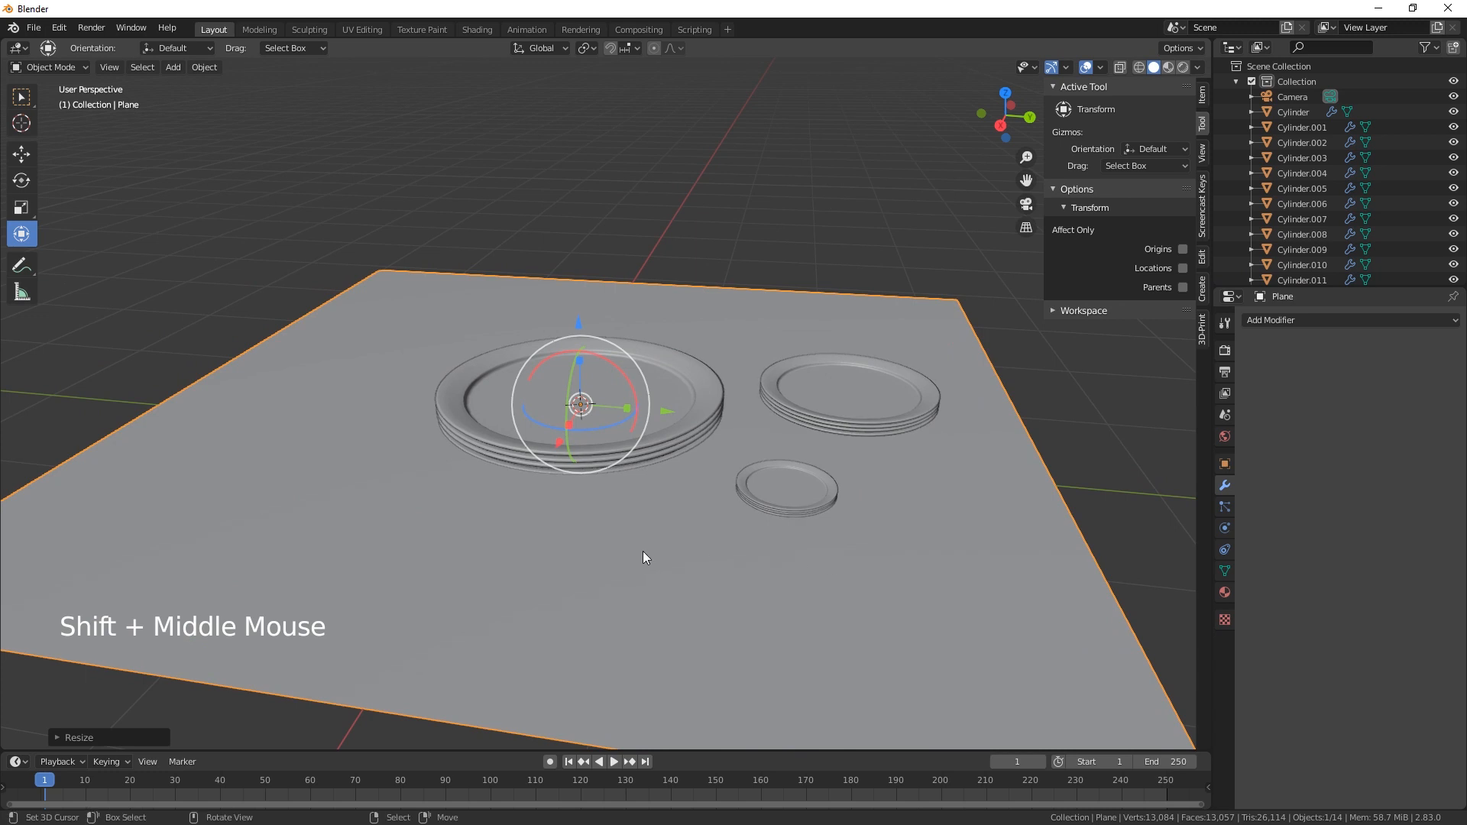
{"action": "left_click_drag", "start_coordinate": [667, 409], "coordinate": [869, 462]}
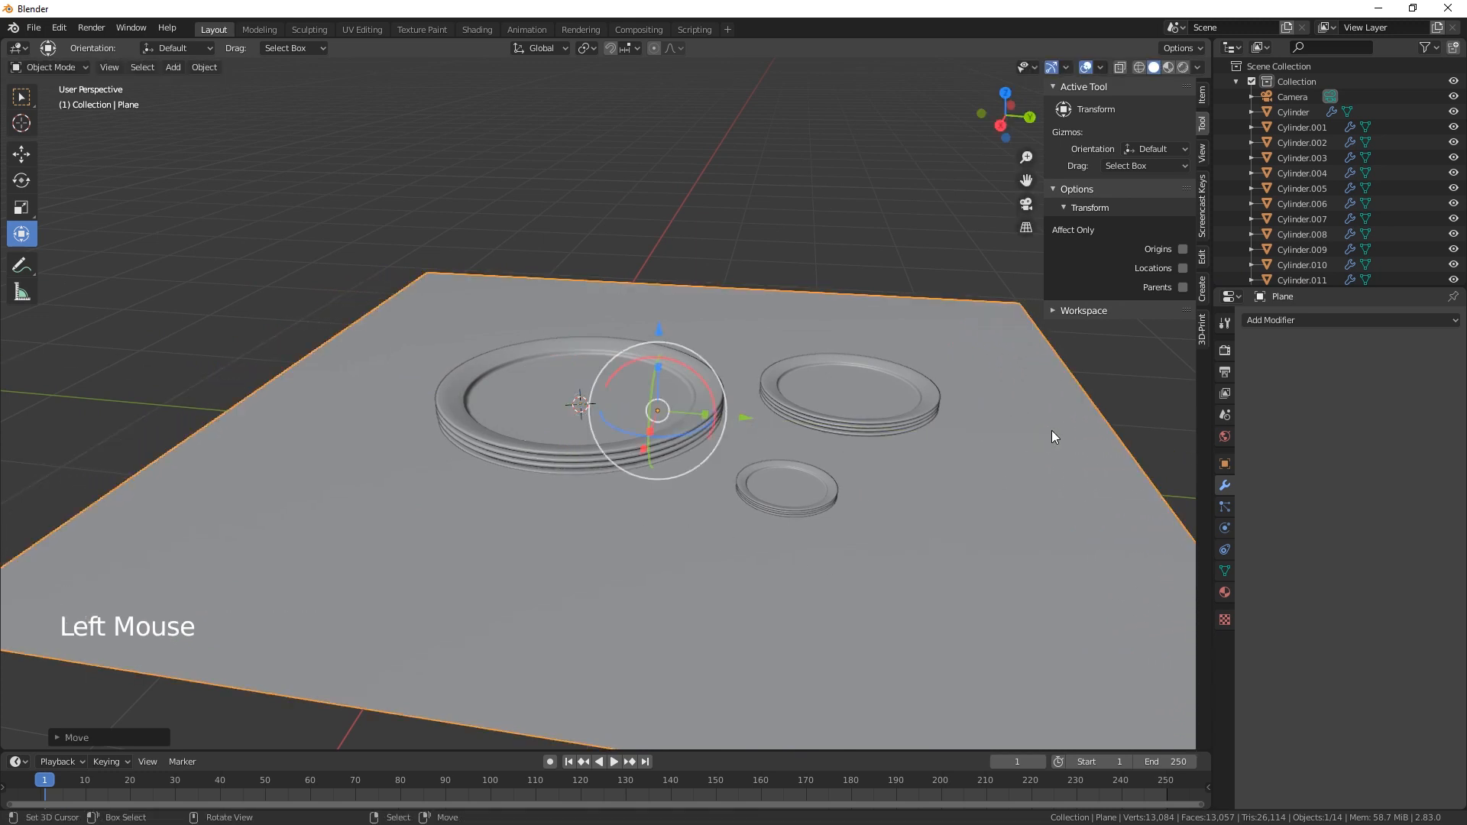
{"action": "middle_click_drag", "start_coordinate": [1054, 457], "coordinate": [932, 414]}
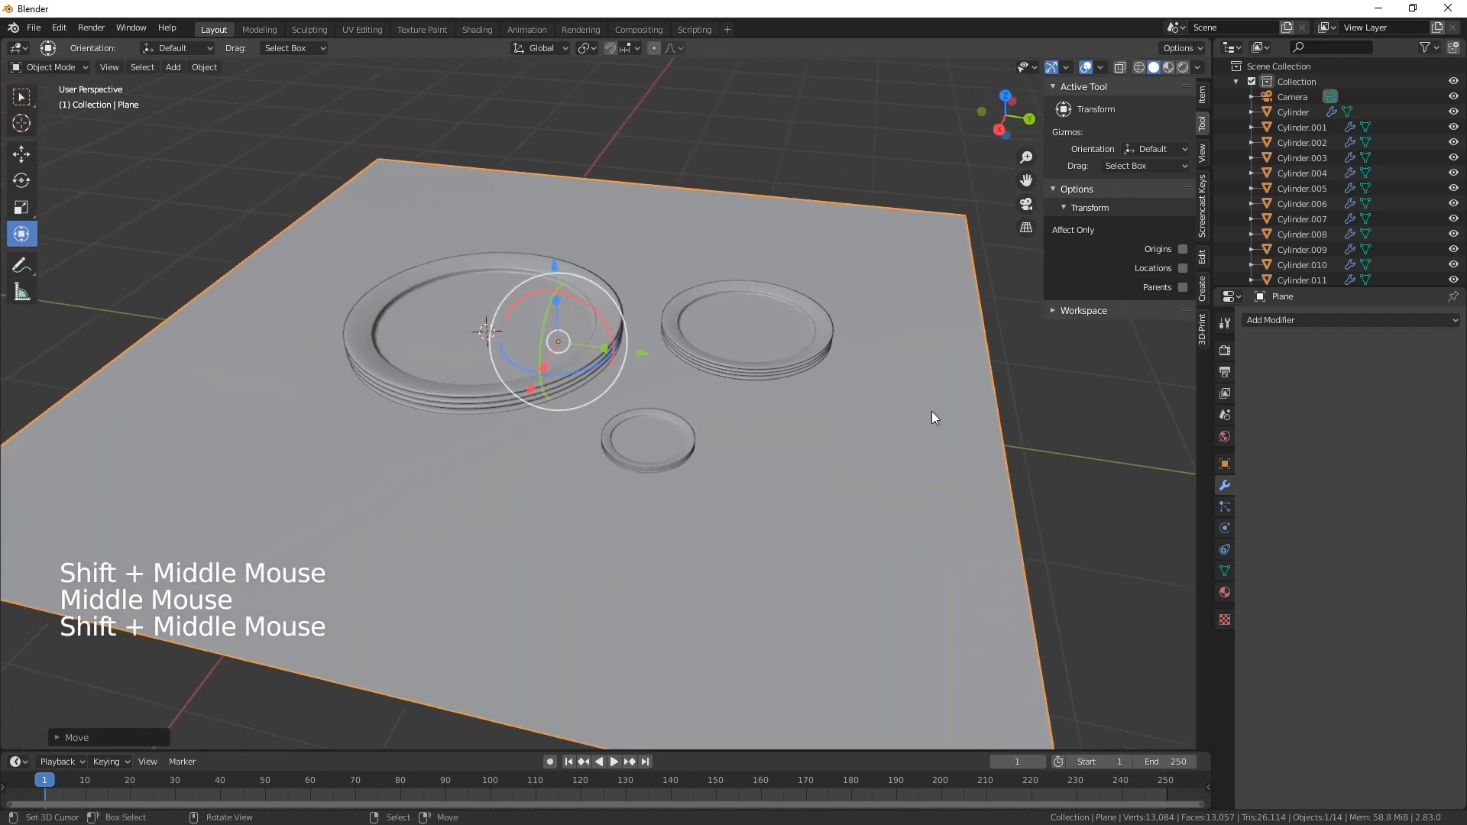
Check the plates and plane in Rendered viewport shading, and change the viewport to Material Preview shading
{"action": "left_click", "coordinate": [1184, 67]}
{"action": "scroll", "coordinate": [841, 389], "scroll_direction": "up", "scroll_amount": 1}
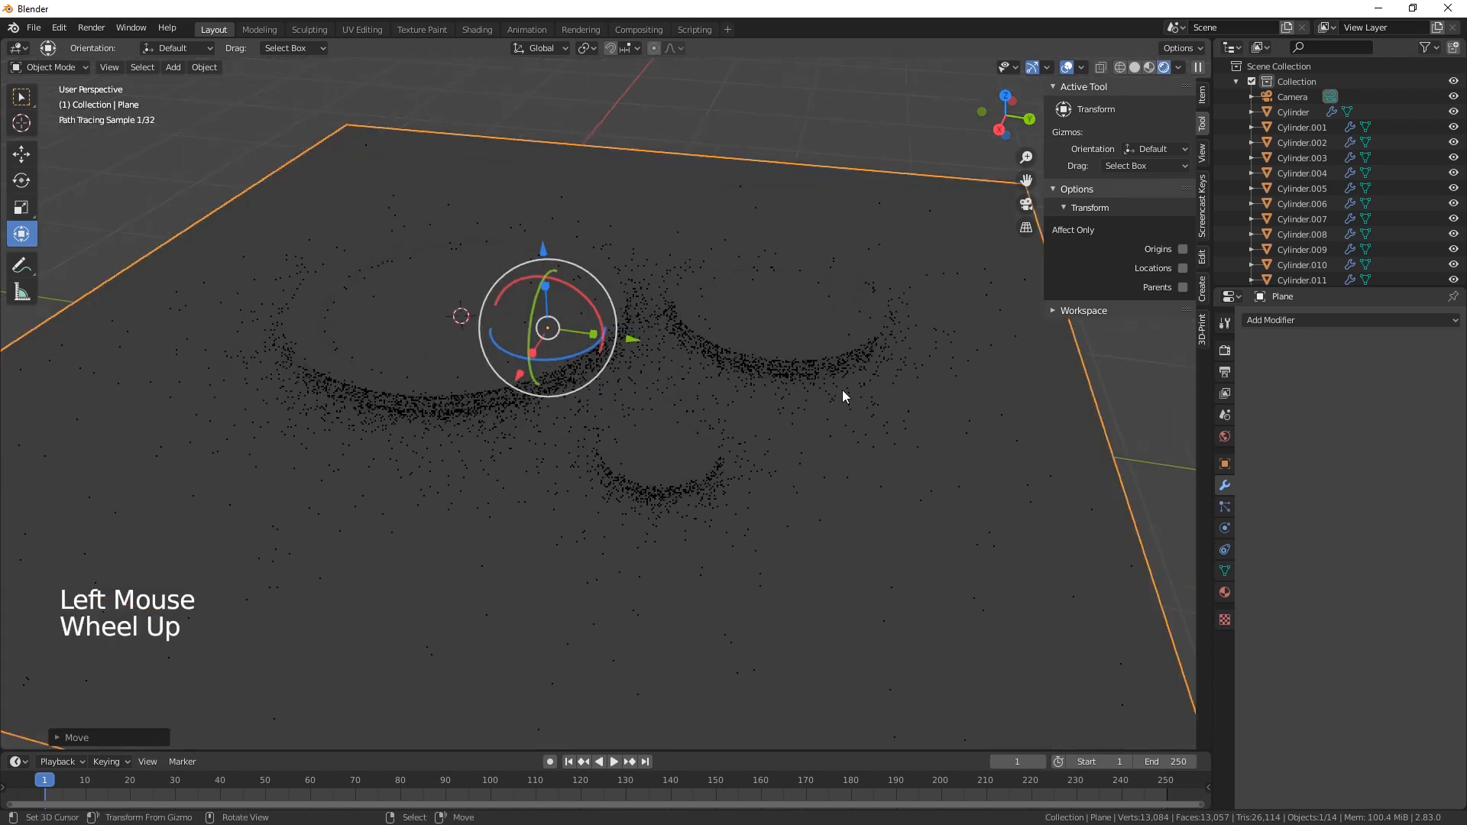
{"action": "scroll", "coordinate": [851, 393], "scroll_direction": "up", "scroll_amount": 1}
{"action": "scroll", "coordinate": [964, 385], "scroll_direction": "down", "scroll_amount": 4}
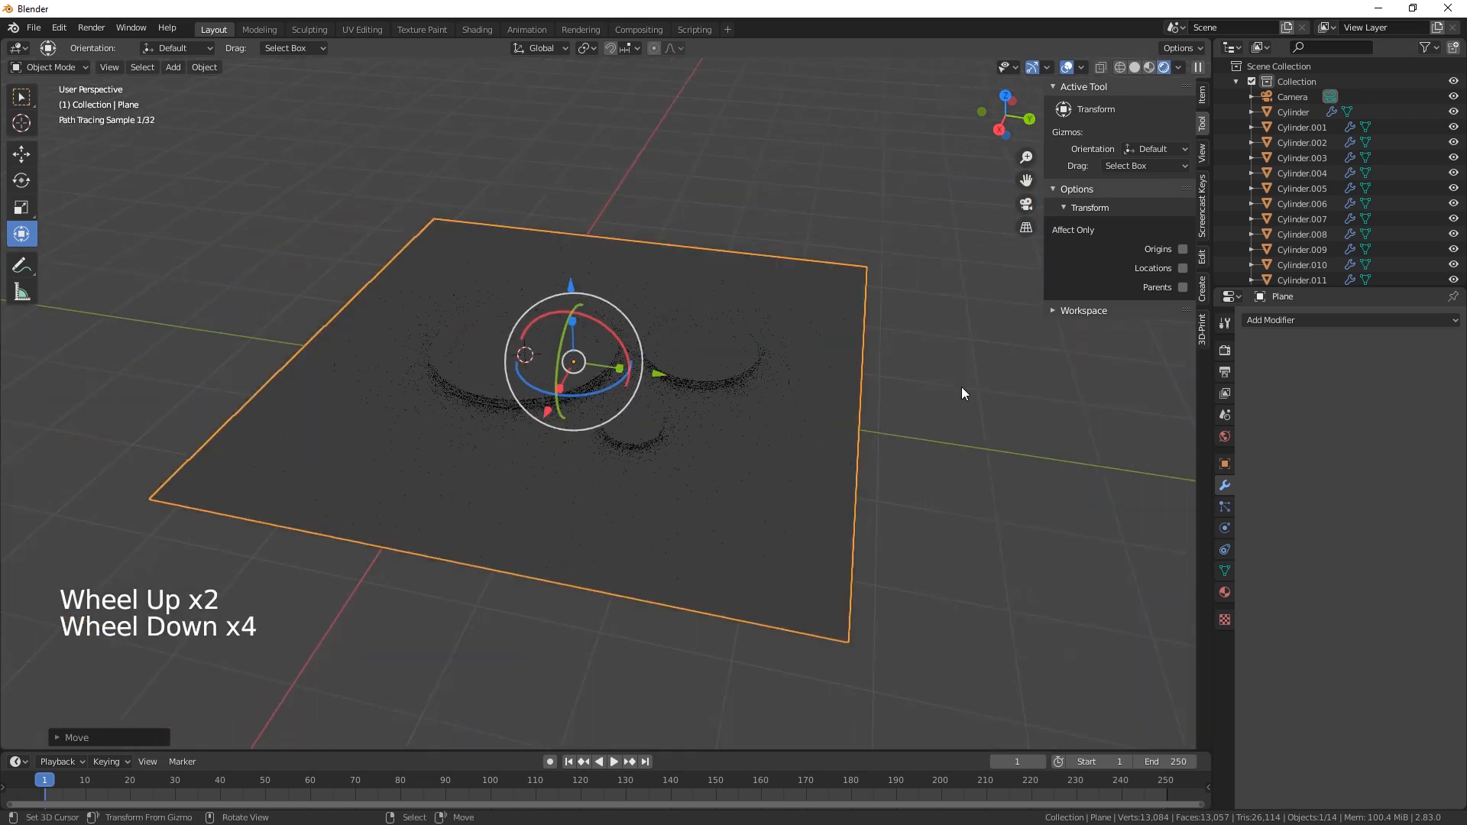
{"action": "scroll", "coordinate": [963, 386], "scroll_direction": "up", "scroll_amount": 3}
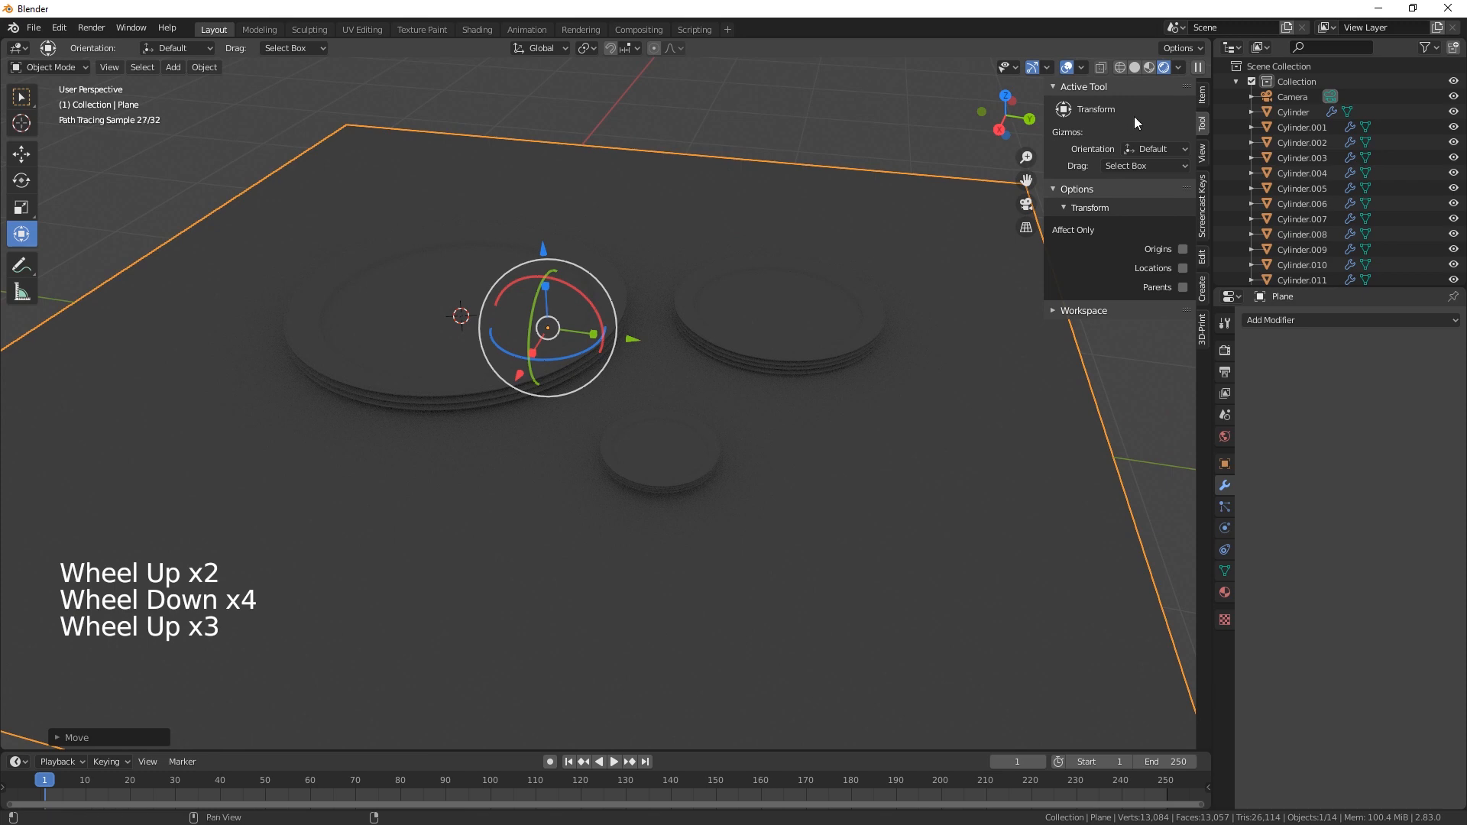
{"action": "left_click", "coordinate": [1148, 68]}
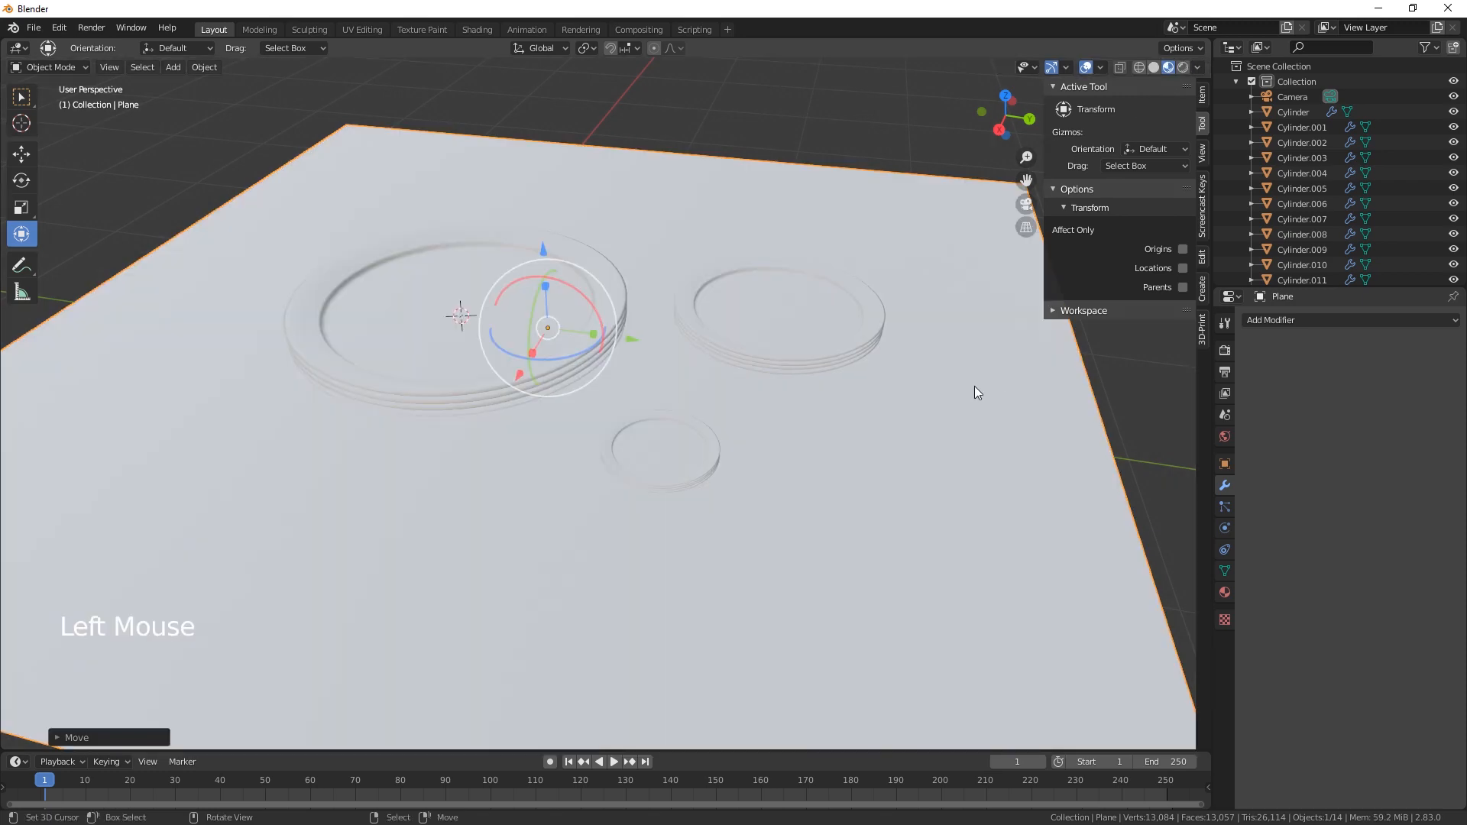